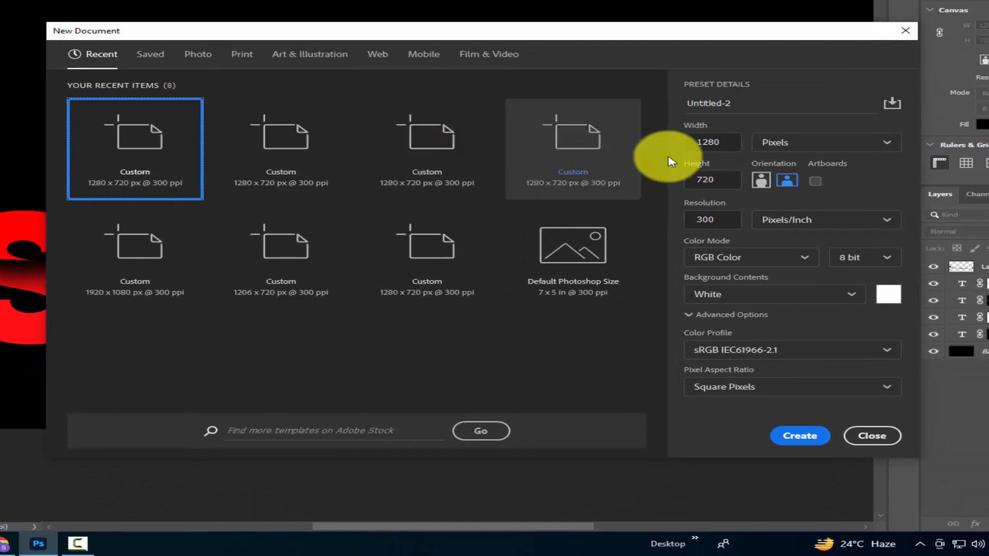
Create a new 1280 x 720 pixel document at 300 pixels/inch with a white background
click(720, 143)
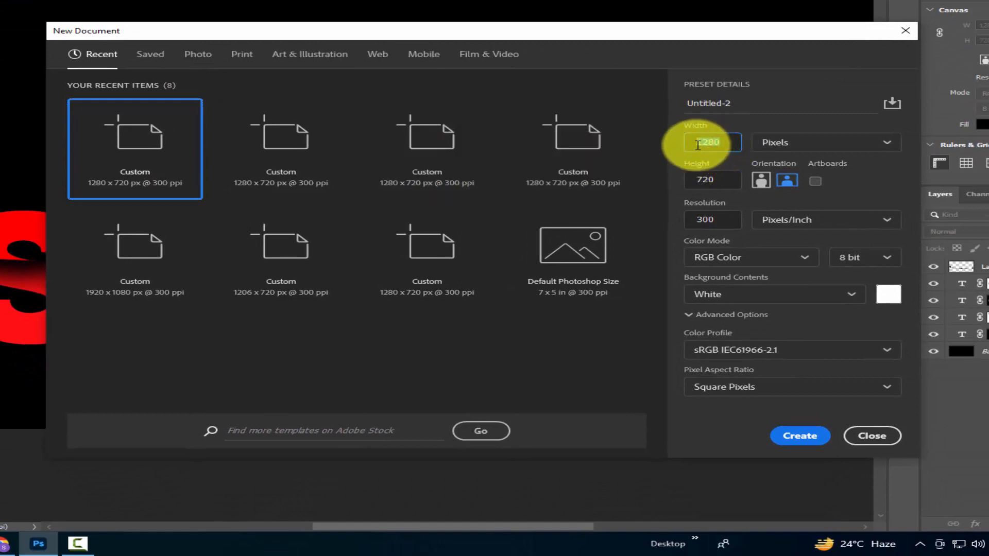
click(718, 181)
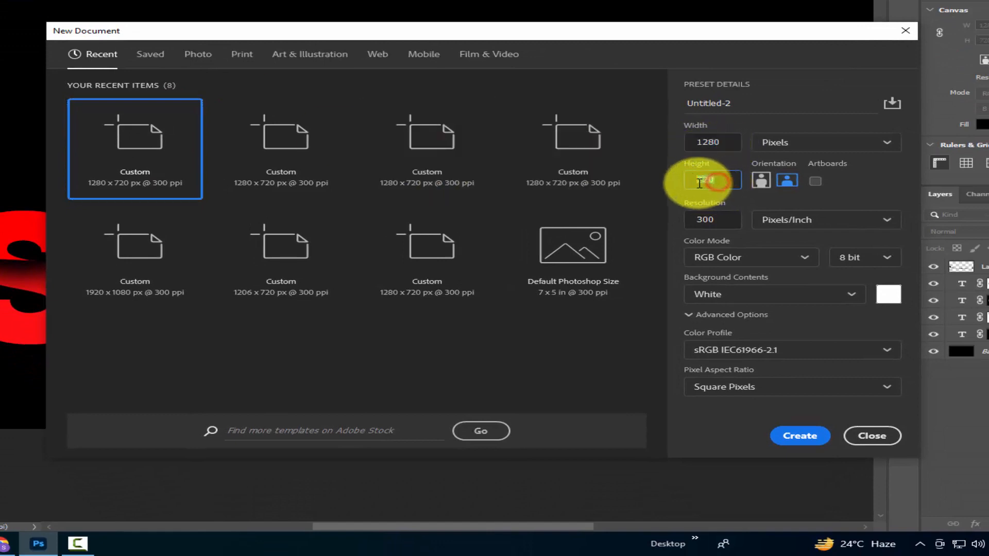
click(715, 225)
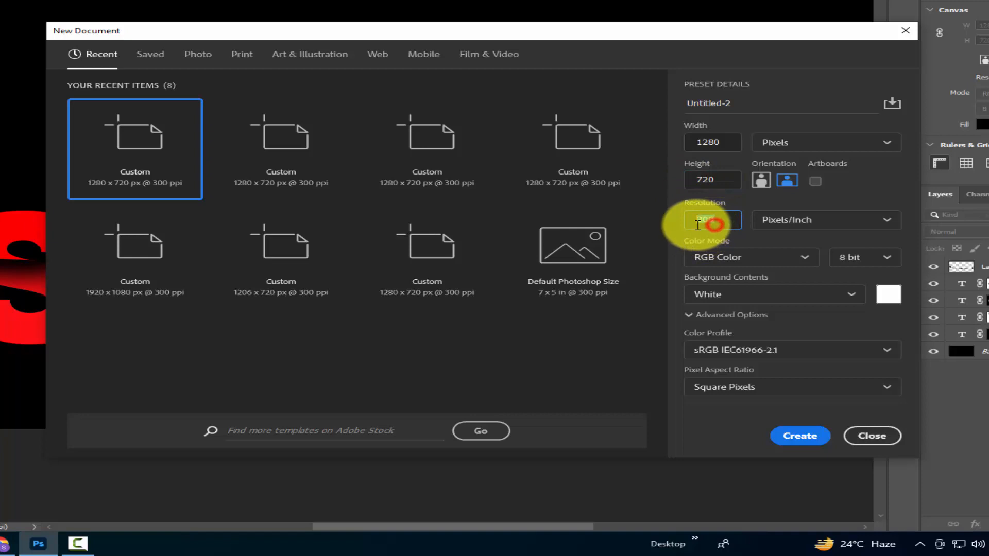
click(801, 439)
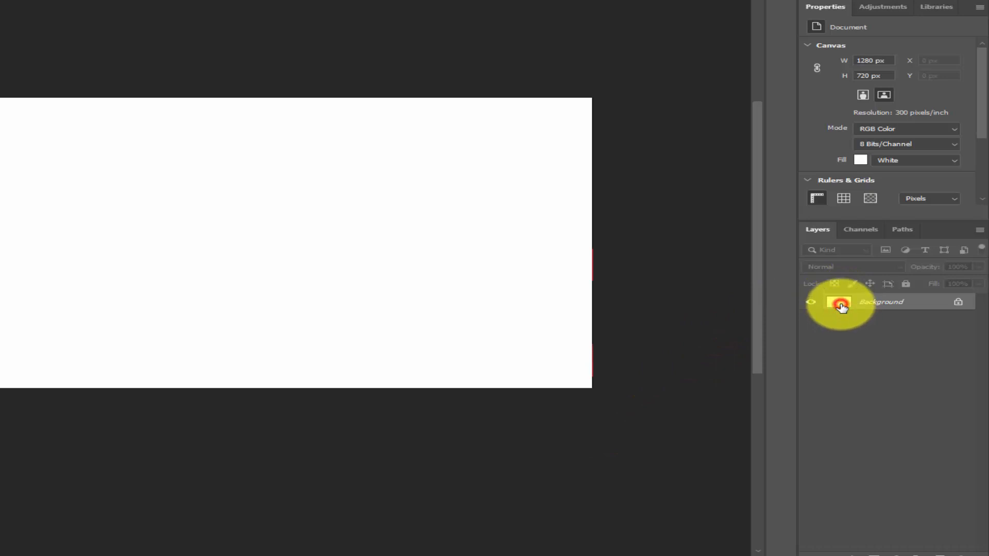
Change the canvas background fill to black (000000)
click(860, 160)
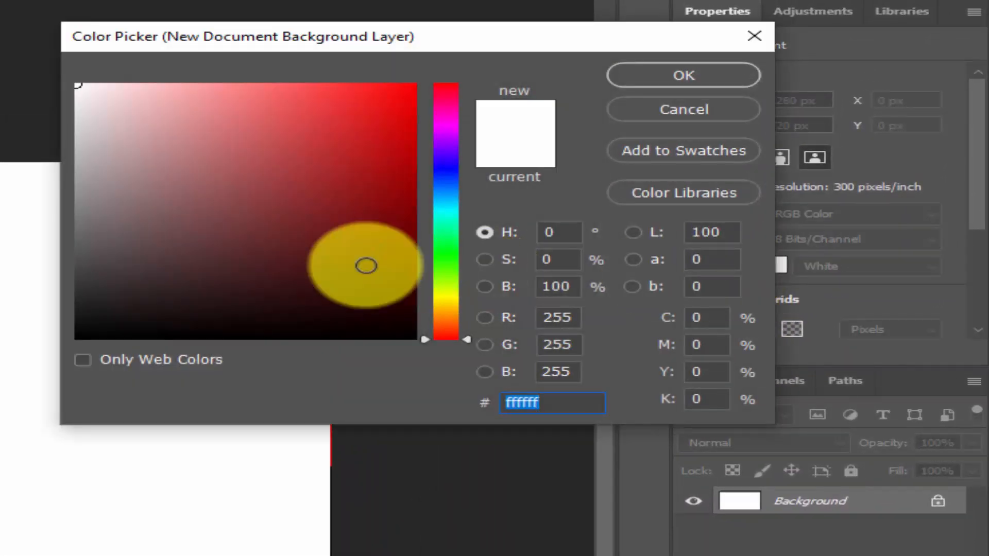
drag(363, 270, 407, 364)
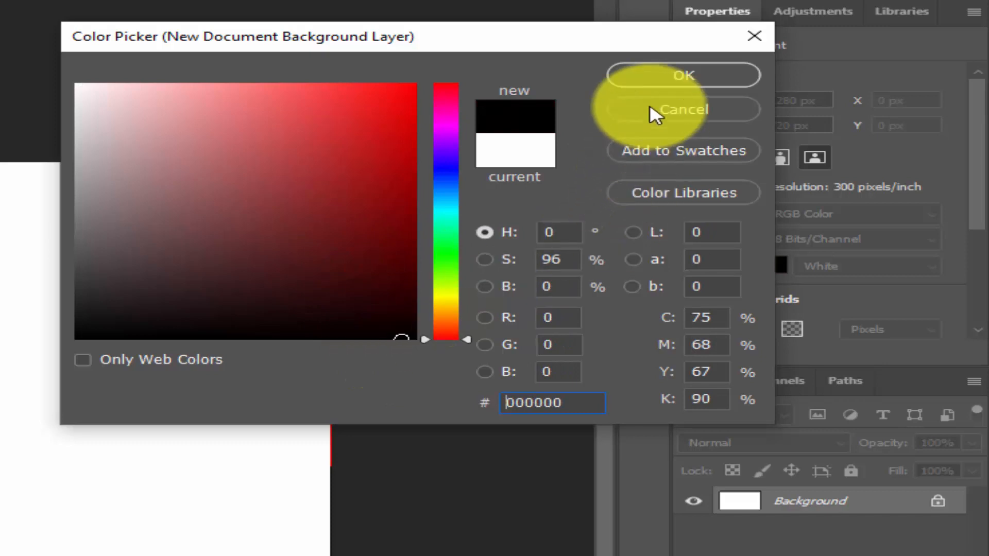
click(650, 82)
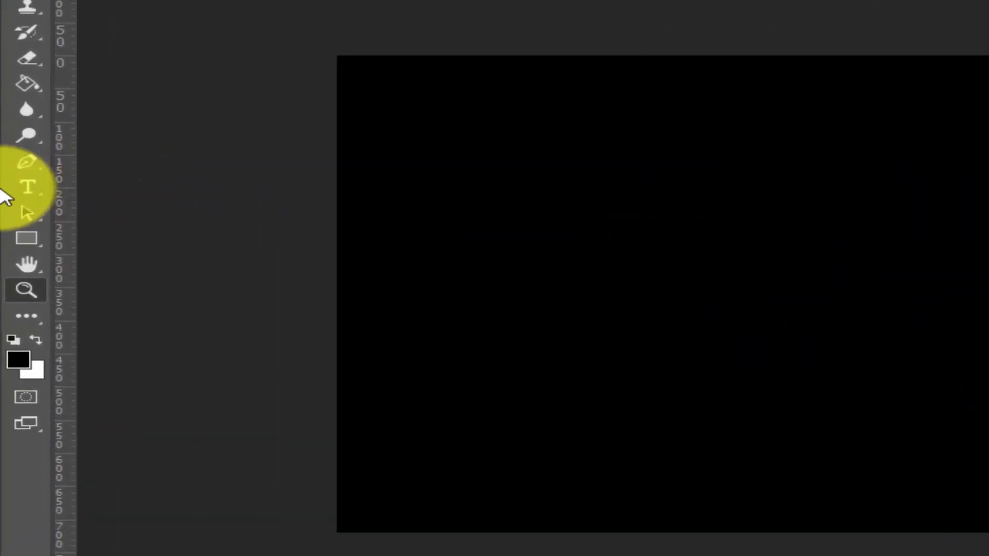
Add the horizontal text "SLICED" on the canvas with the Horizontal Type tool
click(26, 188)
click(110, 192)
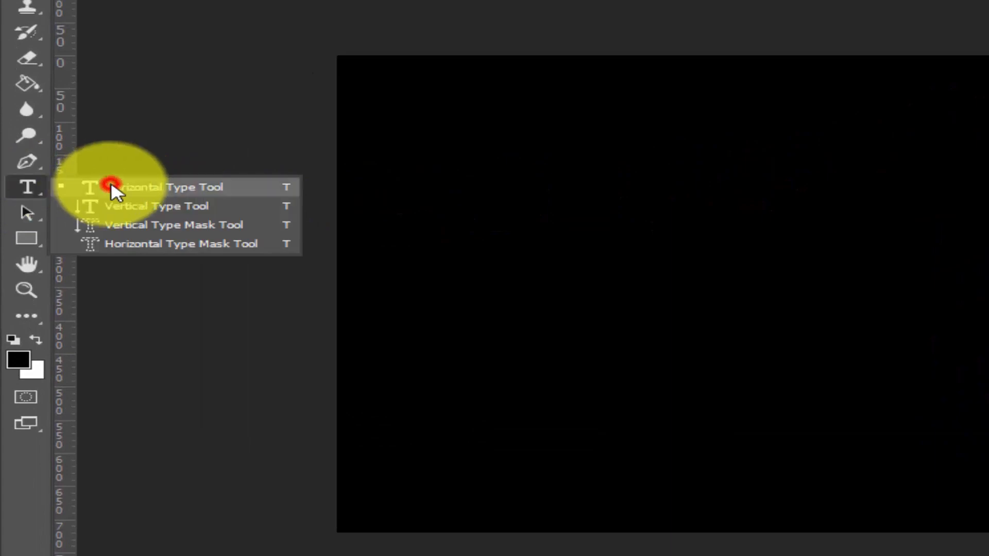
click(563, 294)
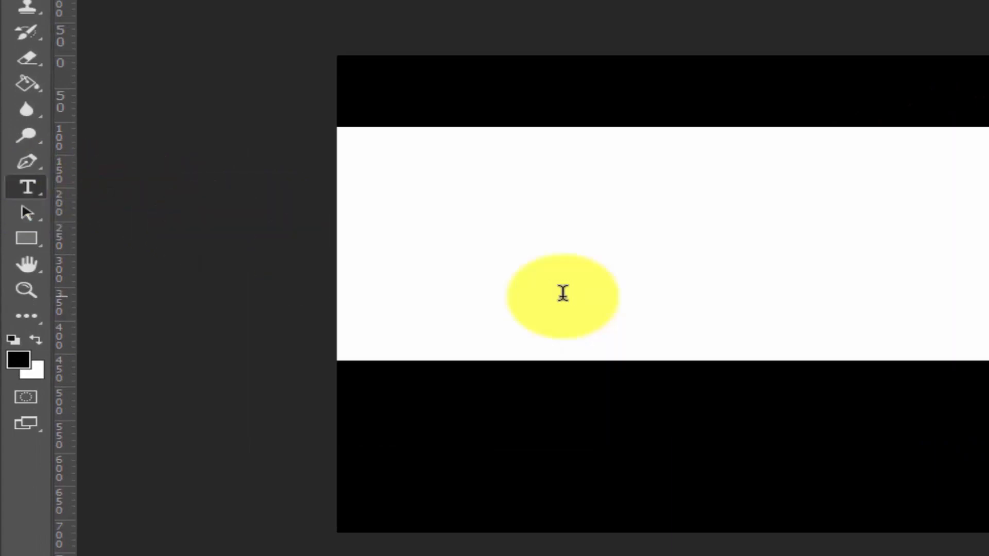
key(BackSpace)
text(Desig)
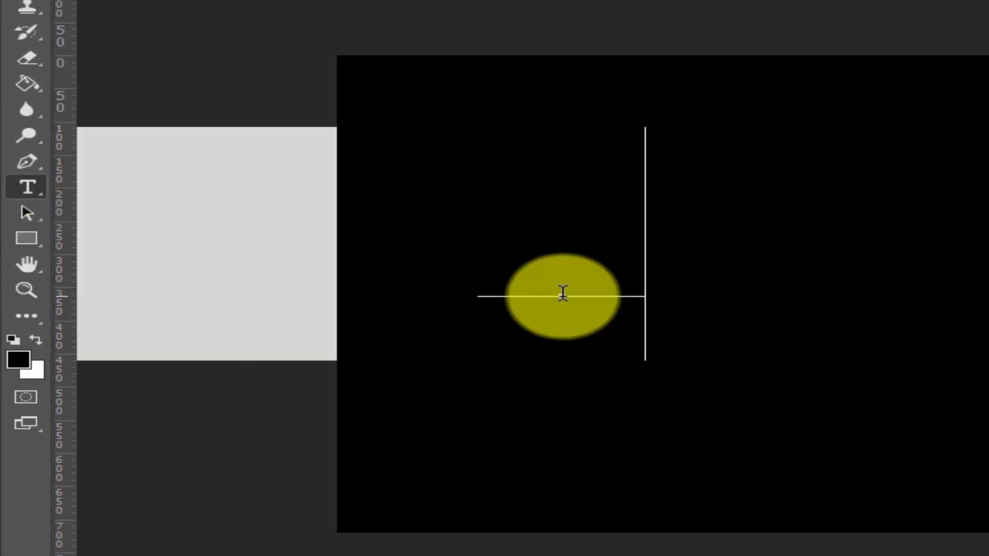
text(n)
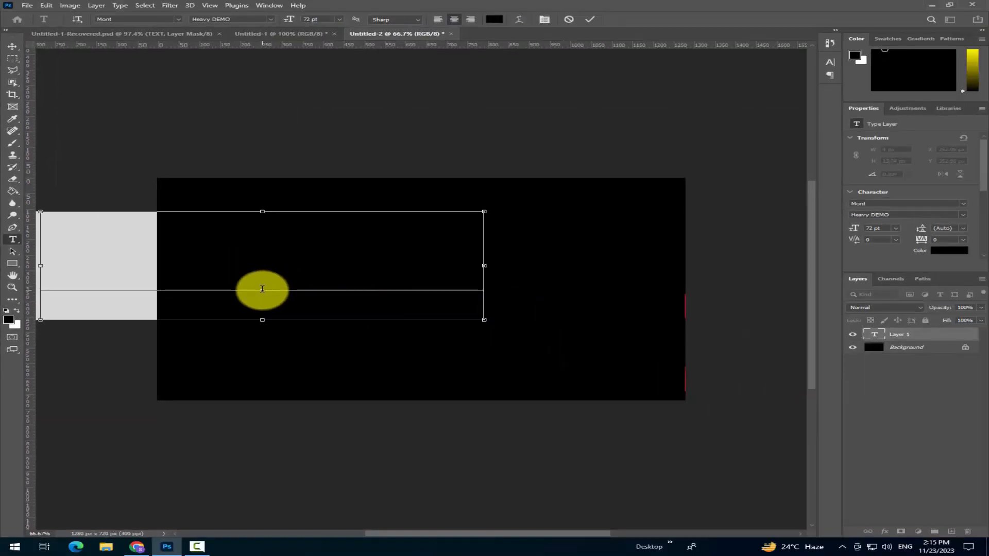
Recolour the whole SLICED text white (ffffff) and commit the text
key(ctrl+a)
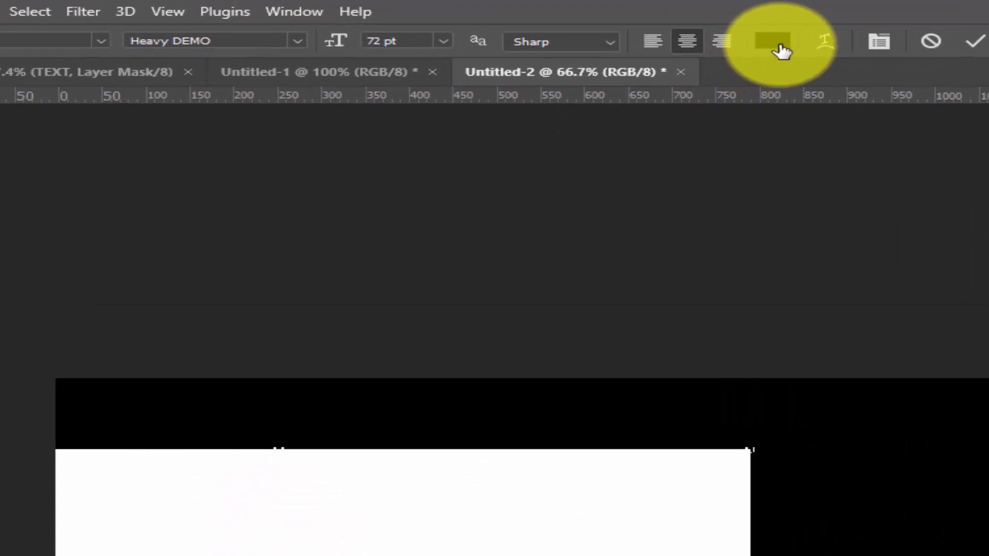
click(778, 45)
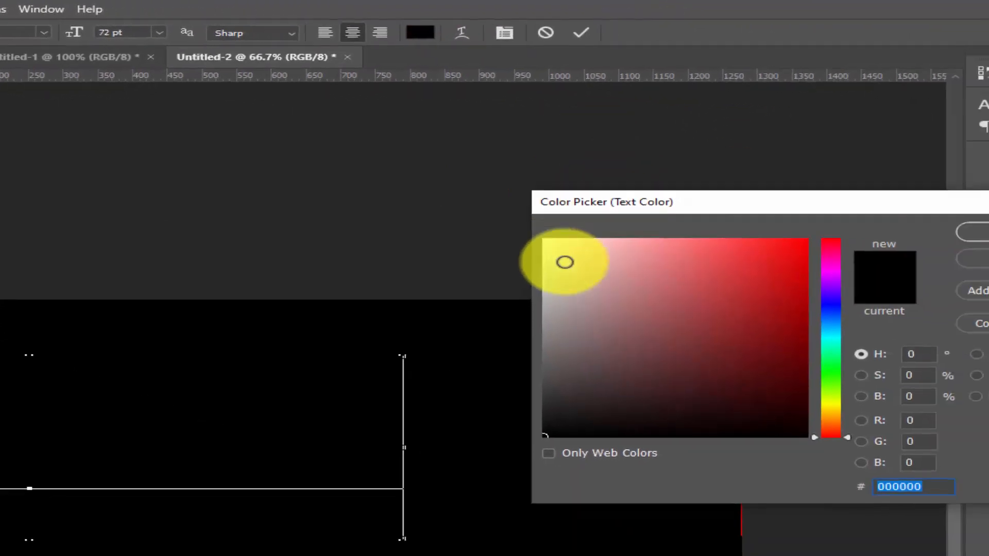
drag(565, 263, 512, 212)
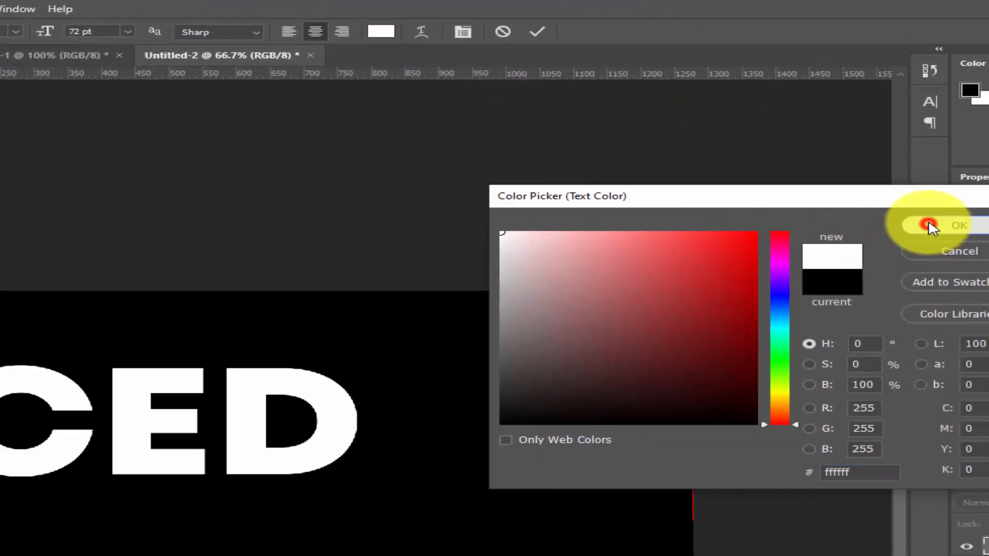
click(931, 227)
click(535, 35)
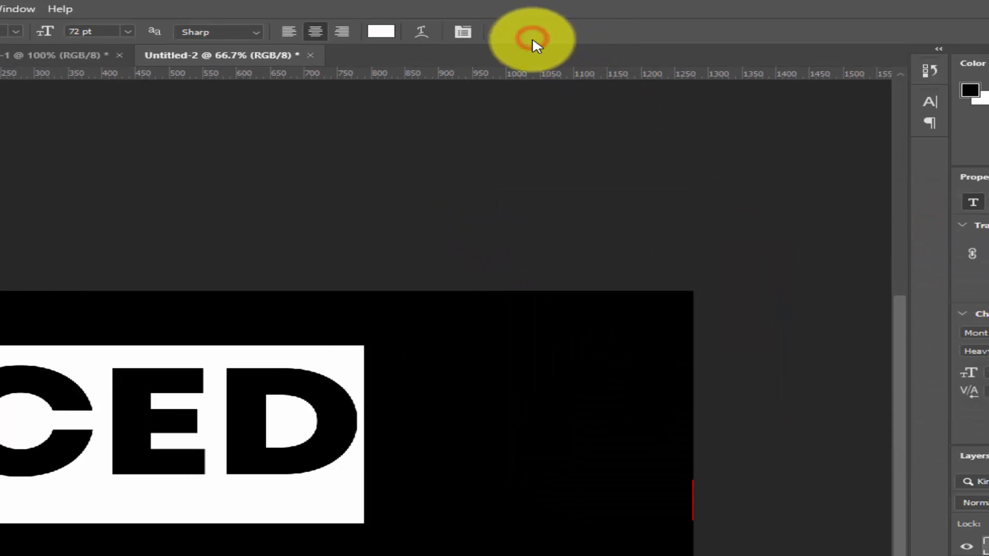
Move the SLICED text to the centre of the black canvas
click(19, 78)
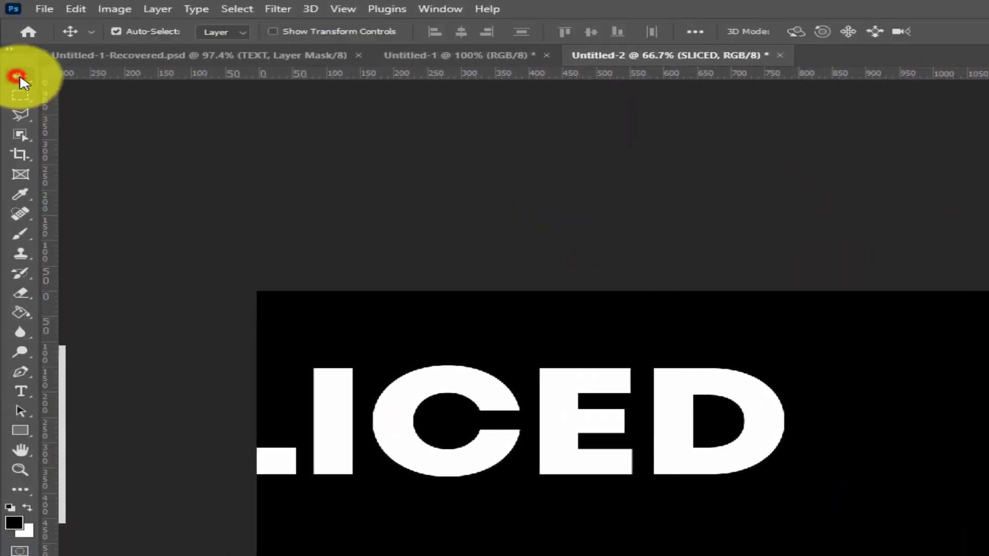
drag(403, 399, 643, 454)
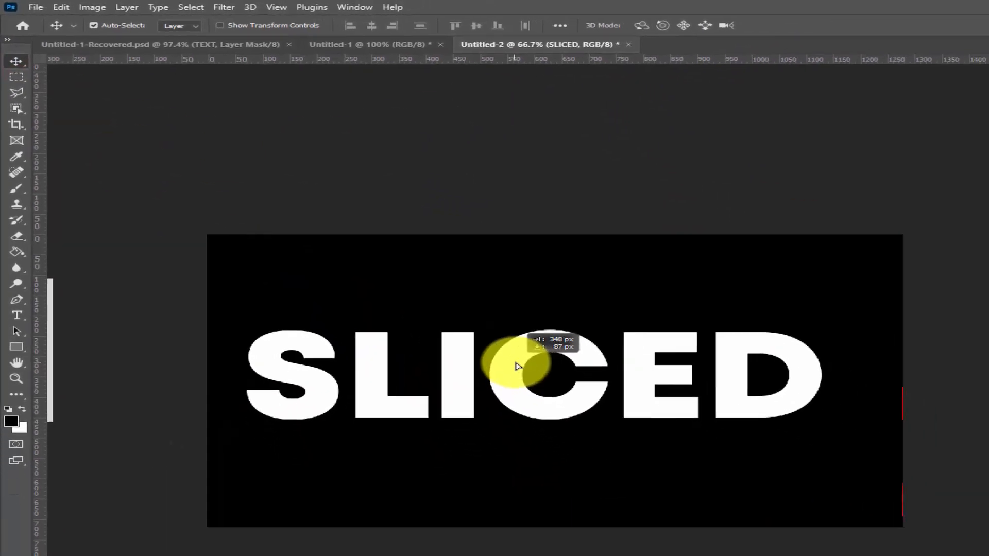
drag(518, 366, 540, 418)
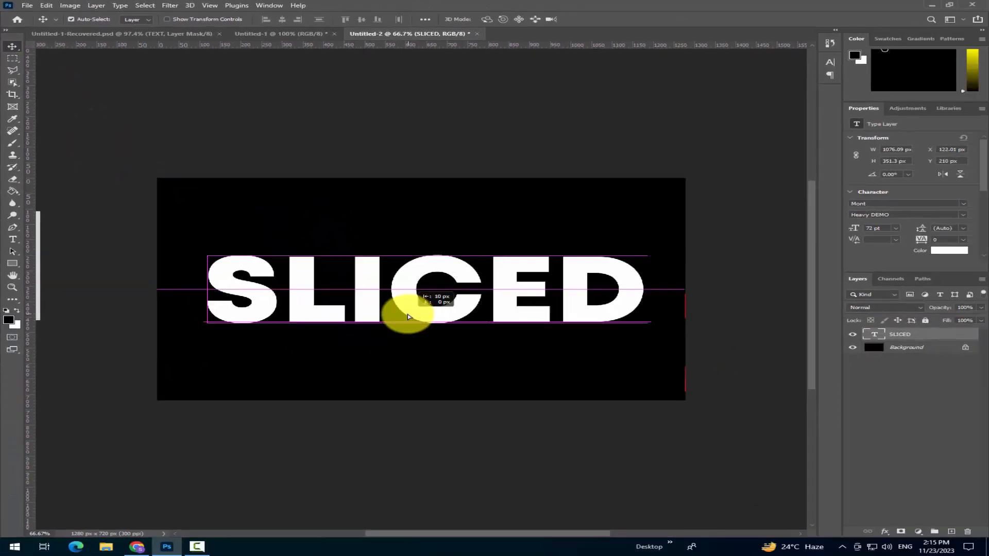
drag(409, 316, 410, 318)
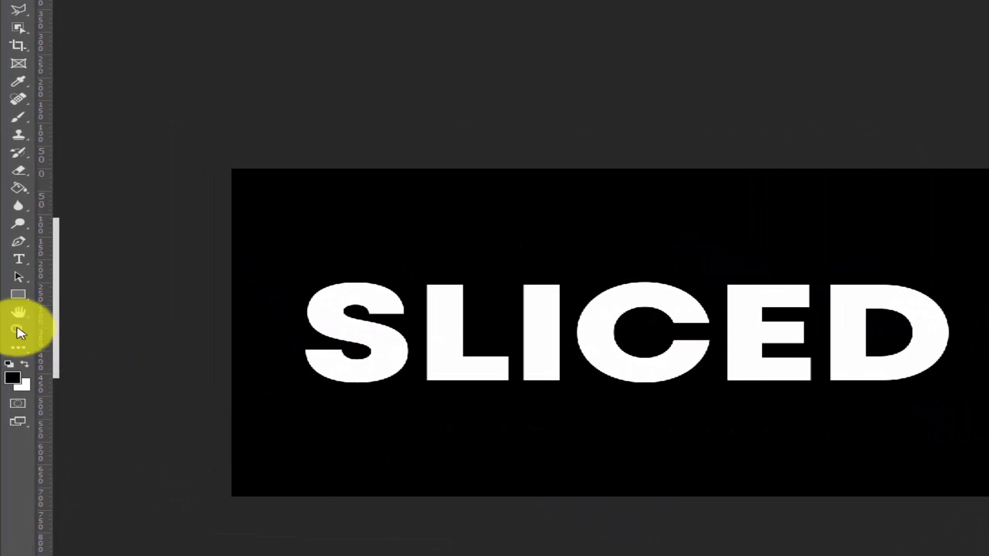
Enclose the letters' upper half with a Polygonal Lasso selection along a slightly slanted cut, and mask the SLICED layer to it
click(18, 332)
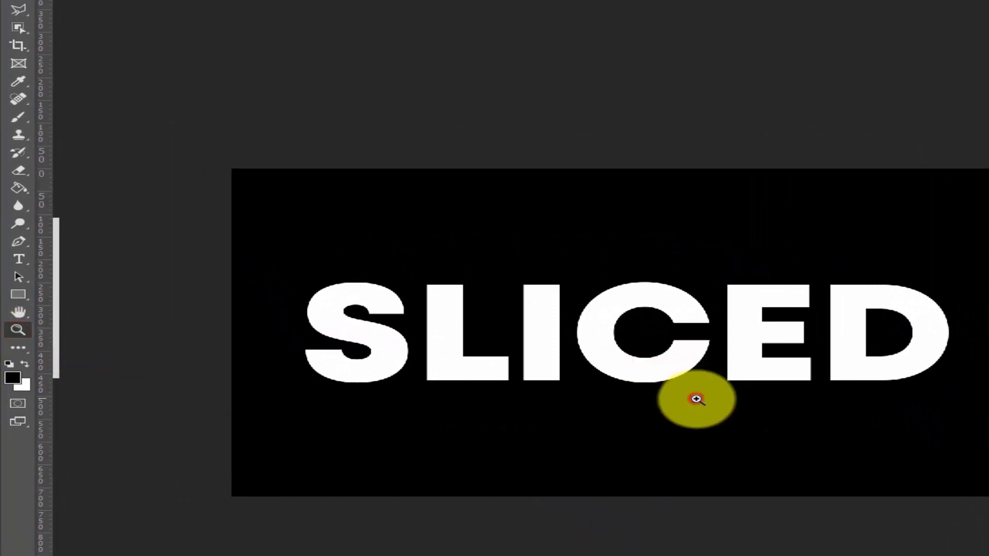
click(695, 400)
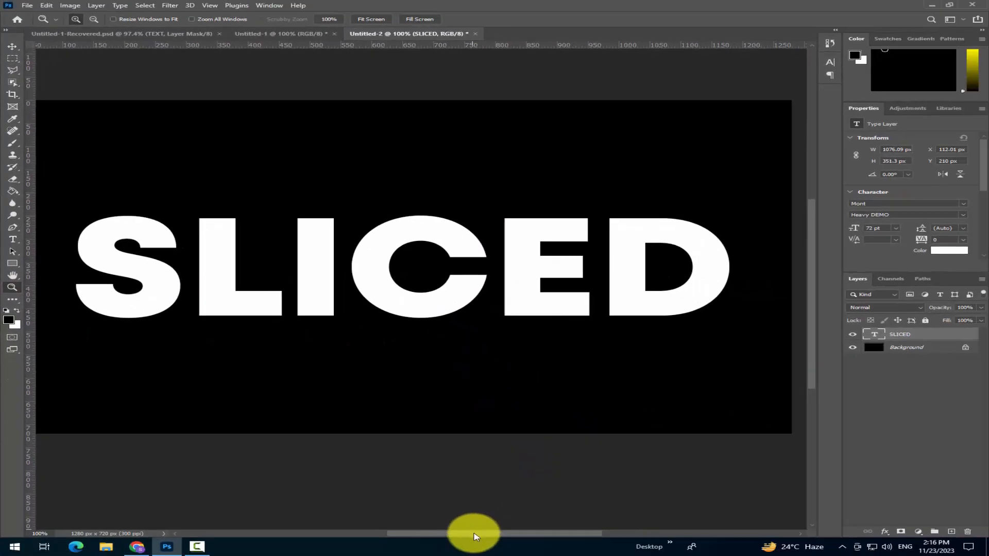
drag(476, 534, 472, 534)
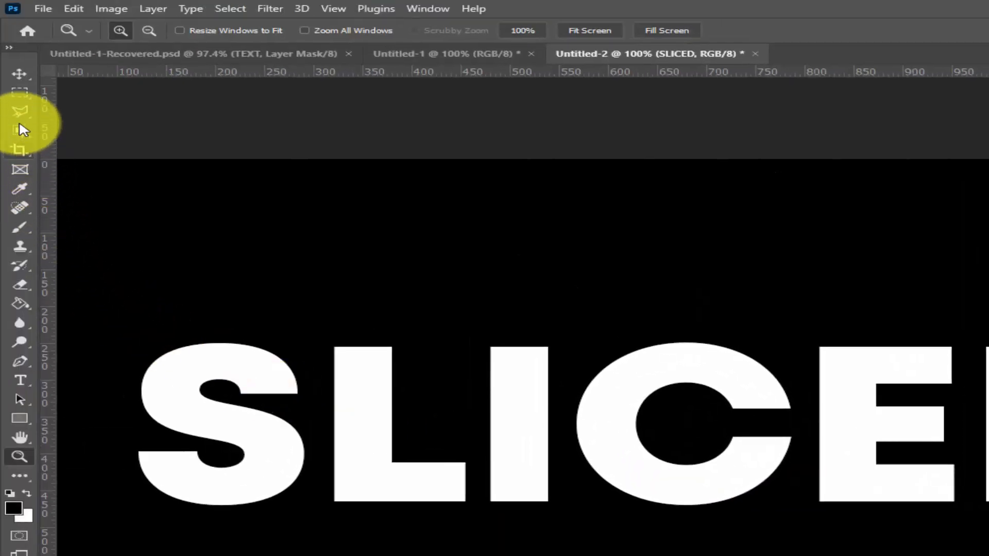
click(18, 112)
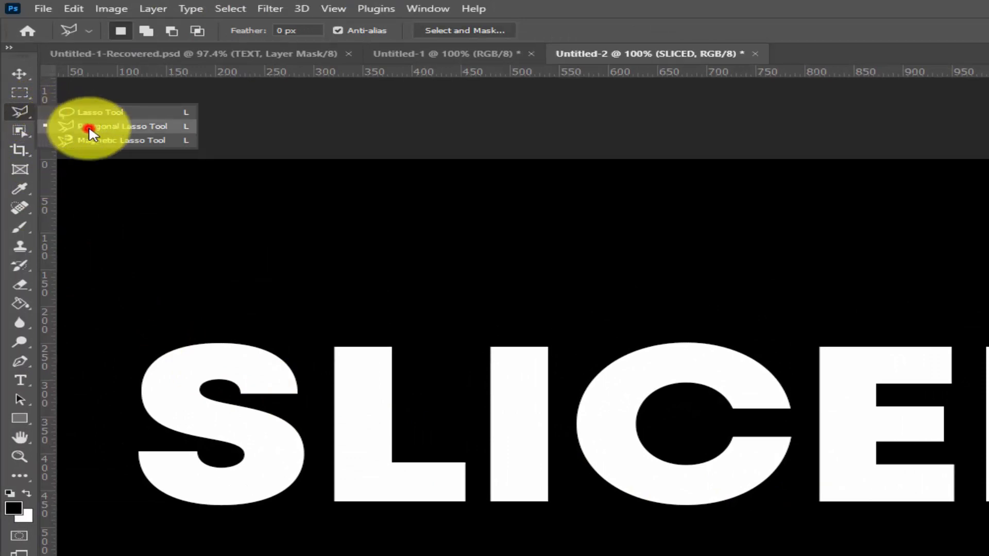
click(88, 129)
click(128, 330)
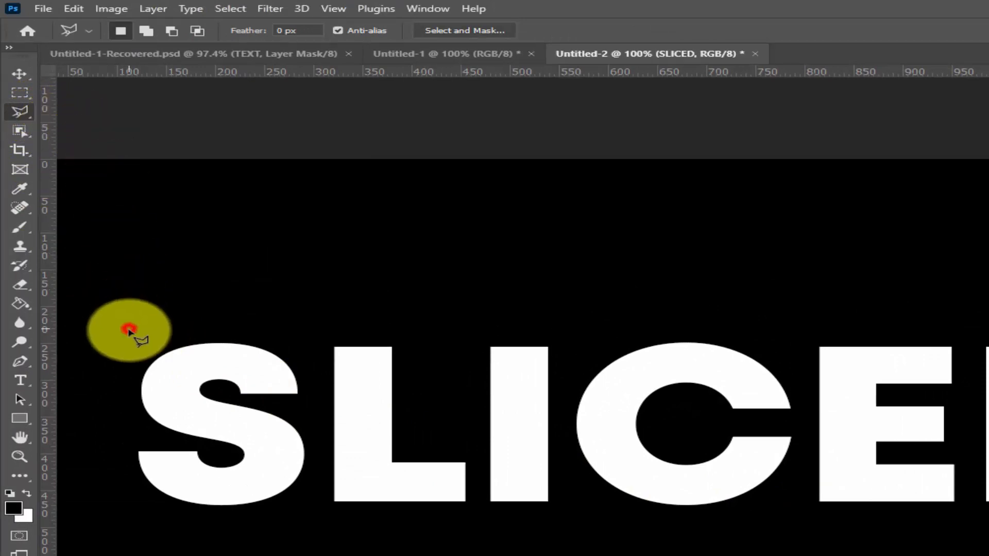
click(126, 398)
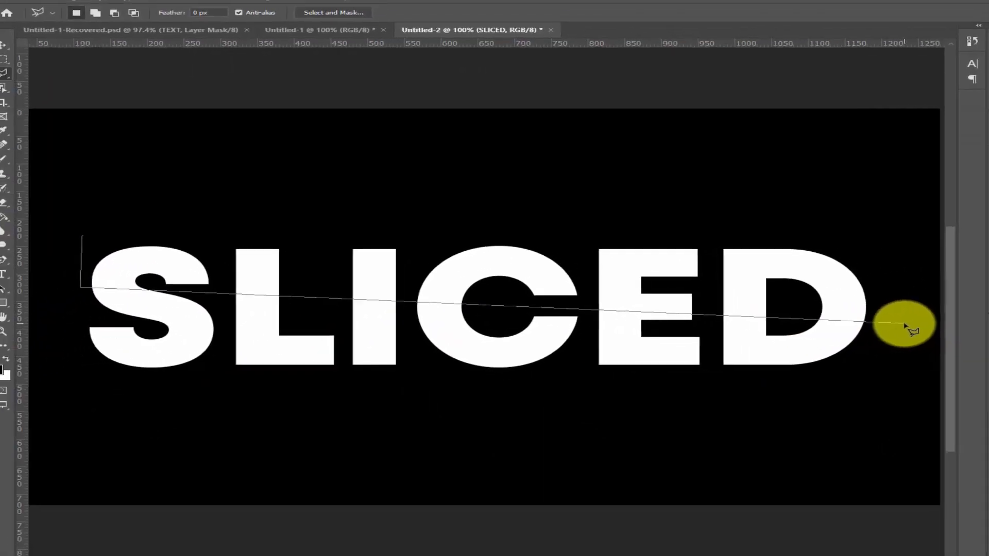
click(891, 323)
click(850, 202)
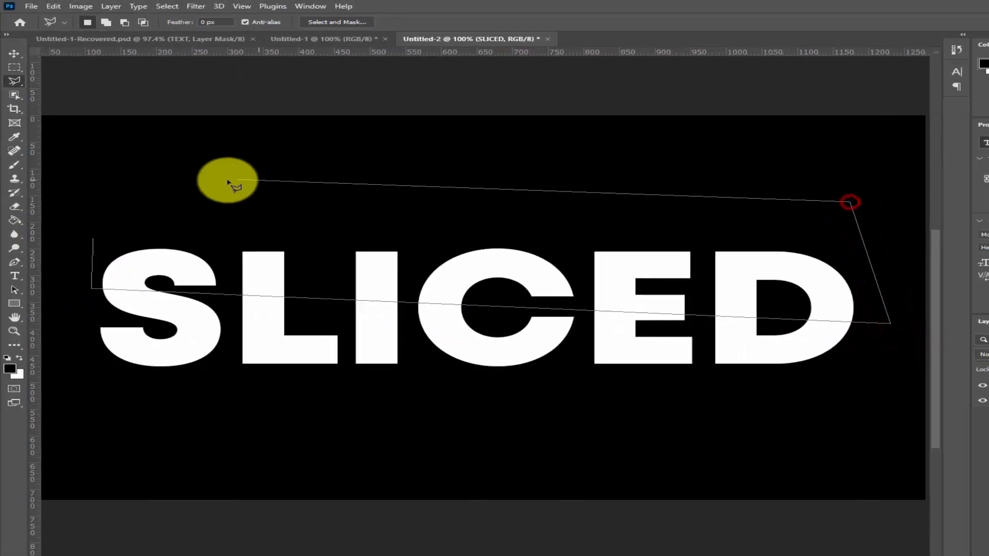
click(210, 181)
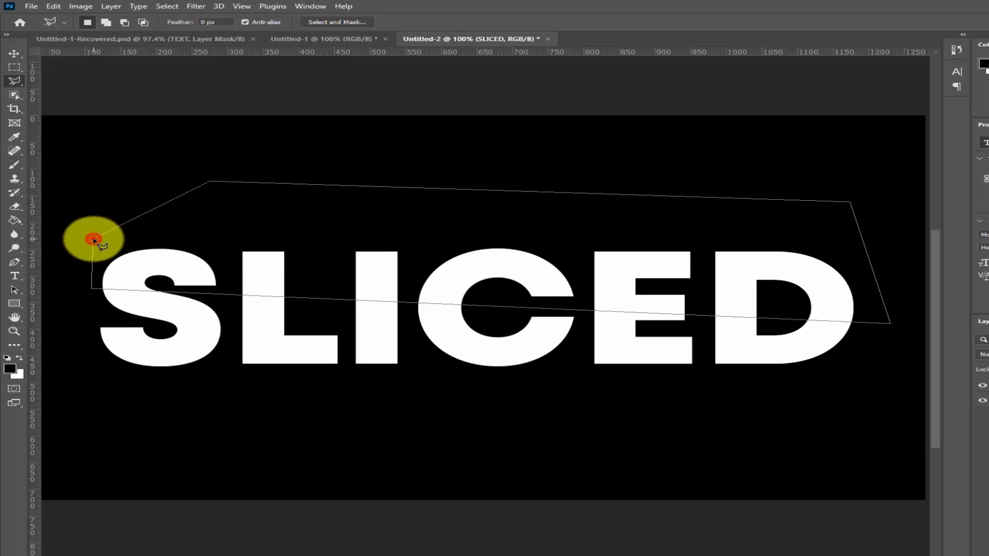
double_click(94, 240)
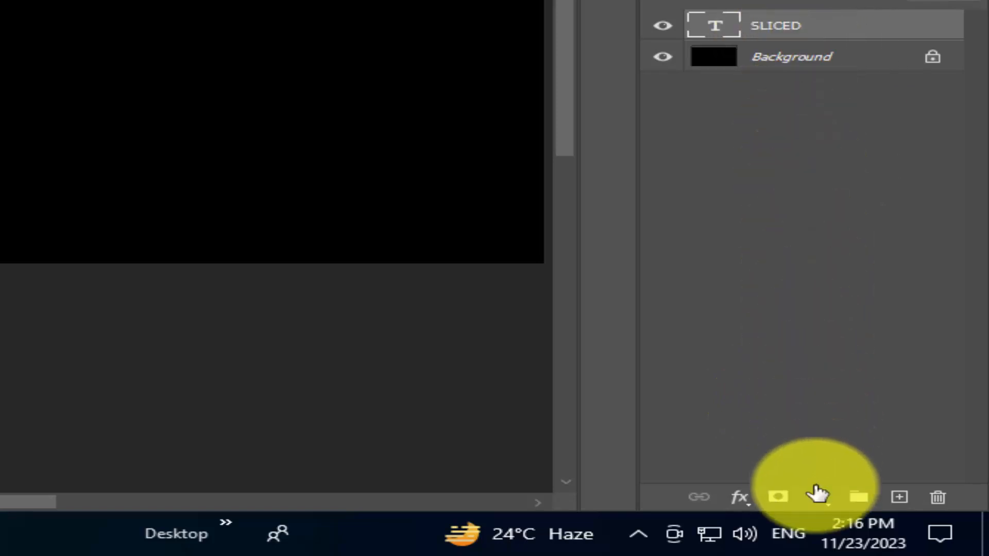
click(779, 496)
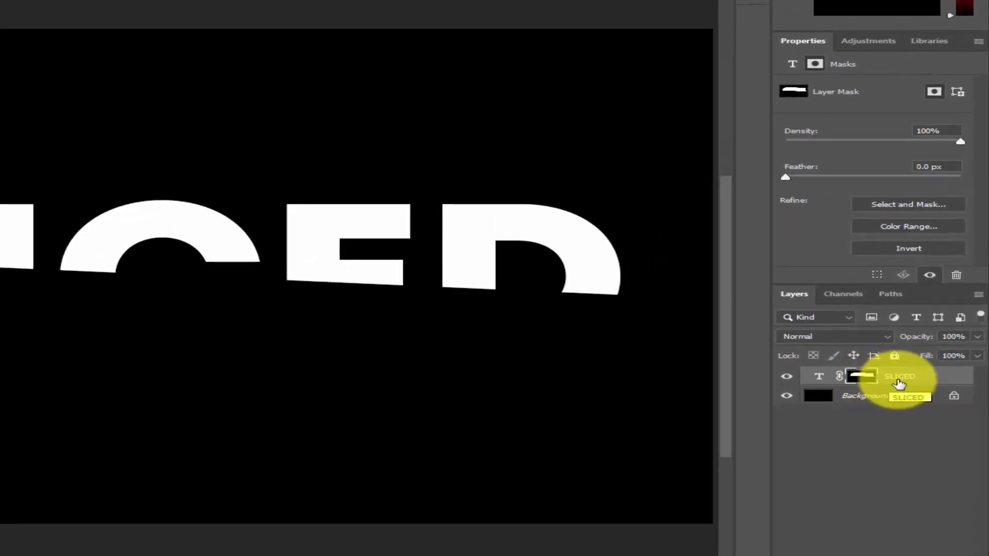
Duplicate the masked SLICED layer as "COPY" and invert the copy's layer mask
right_click(949, 381)
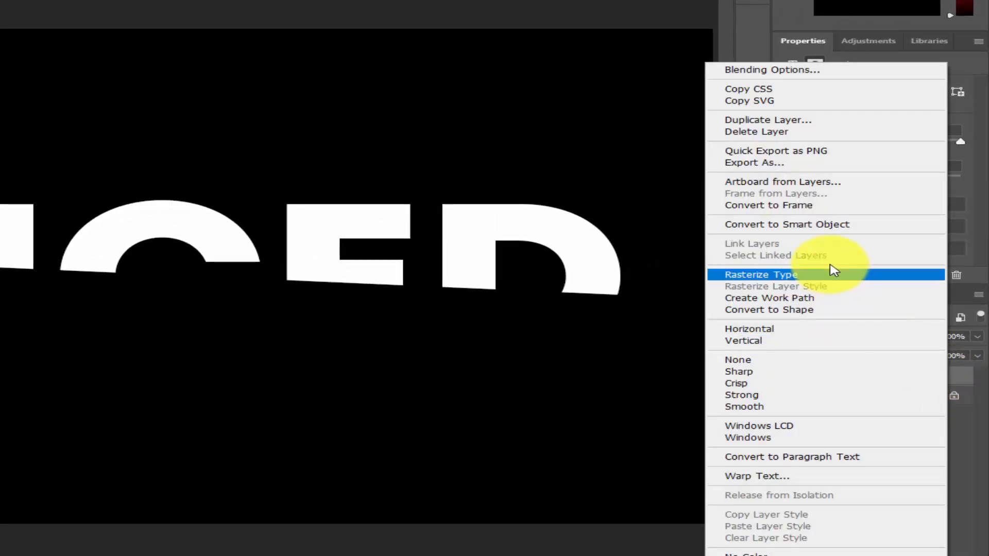
click(743, 121)
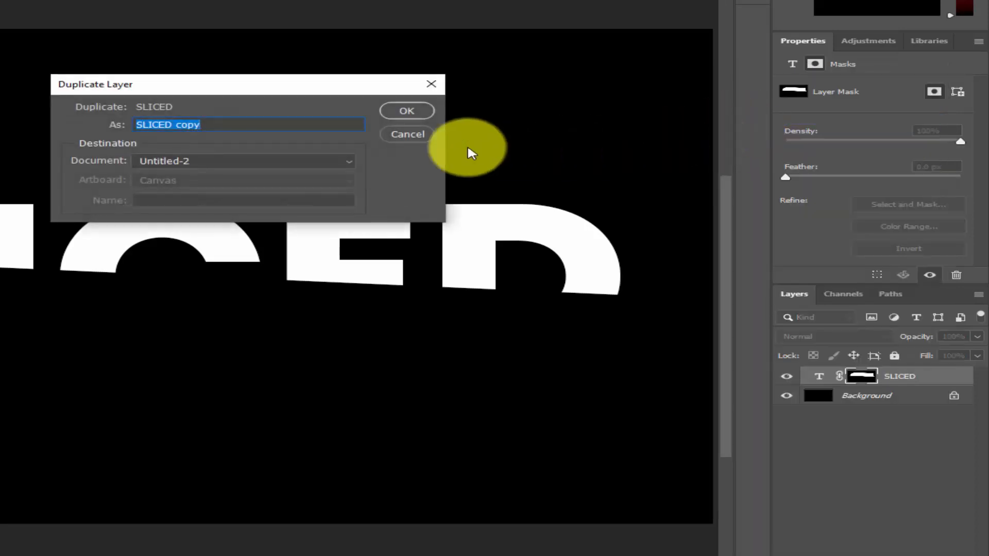
click(280, 125)
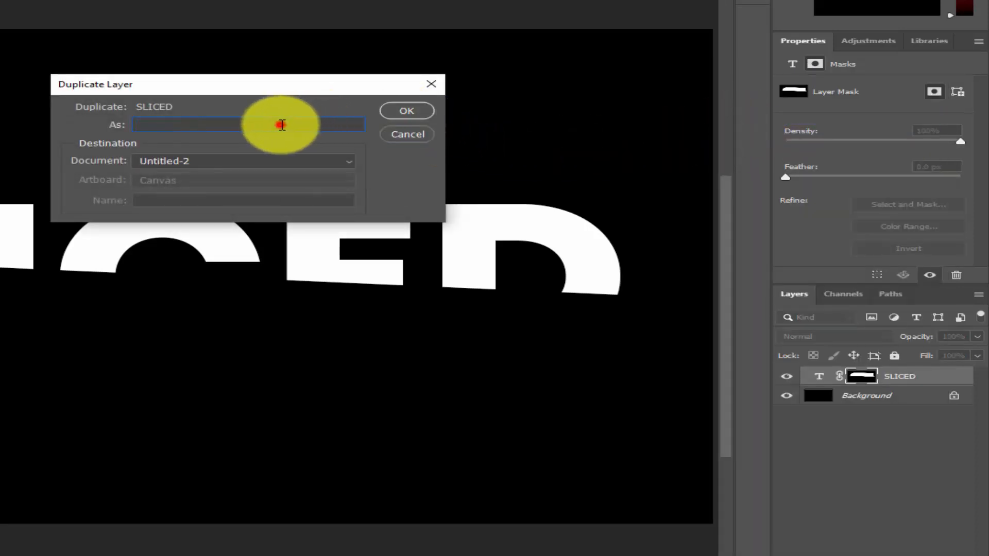
text(COPY)
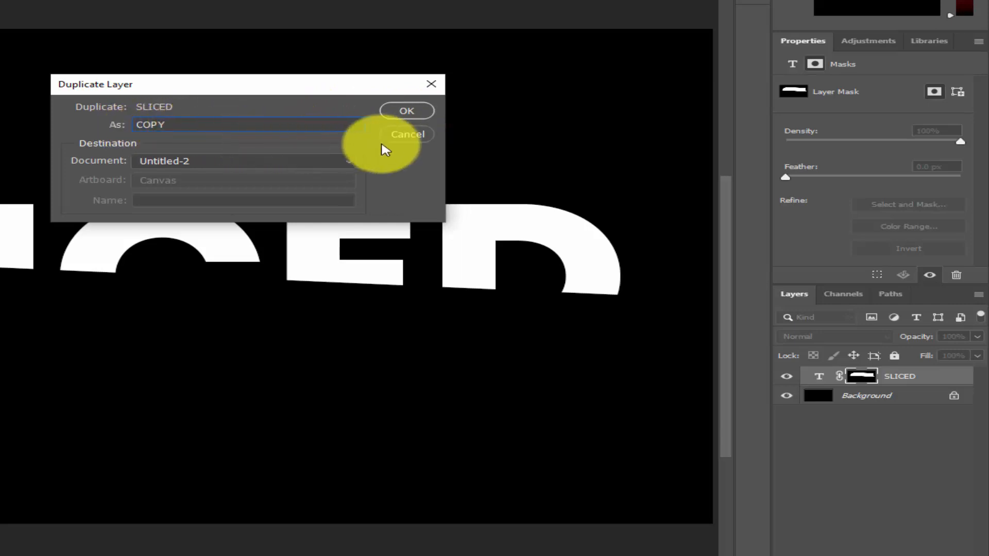
click(404, 111)
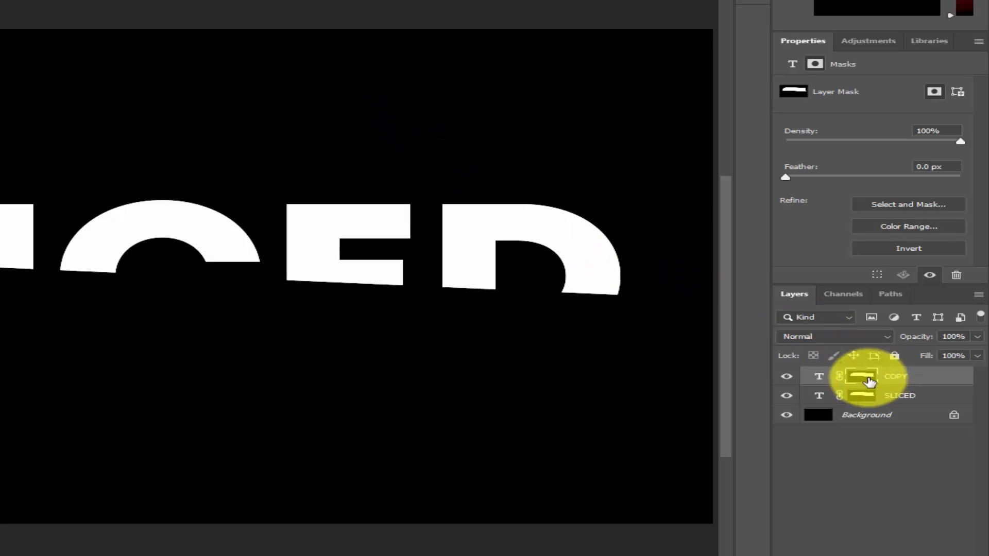
key(ctrl+i)
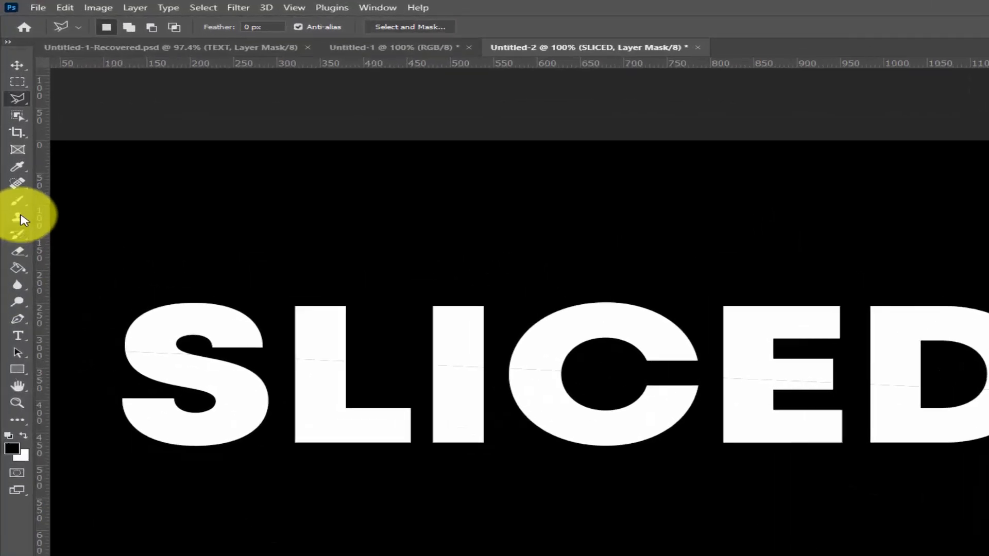
Load the COPY layer's mask as a selection and brush soft black shadows on that mask just below the cut across all letters
click(18, 202)
click(67, 202)
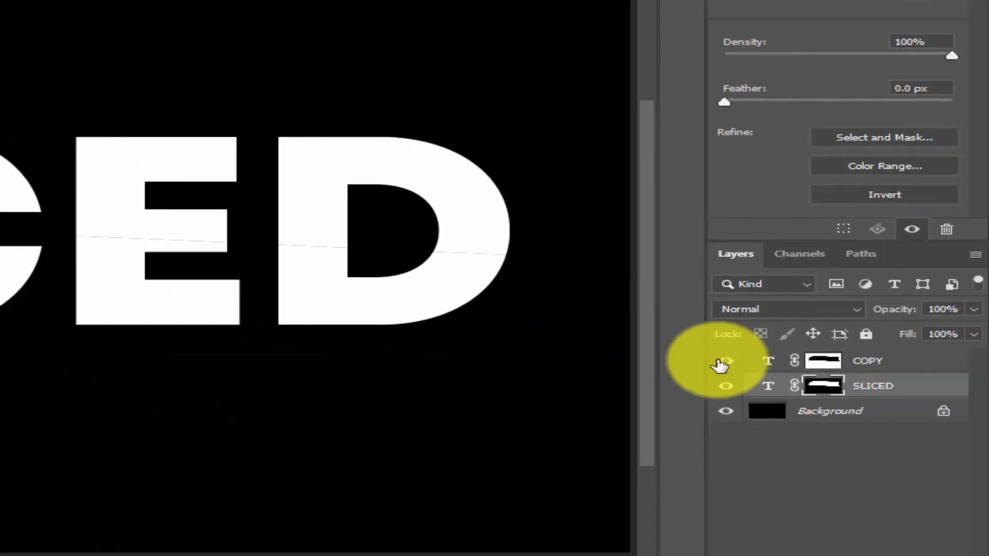
click(823, 361)
ctrl+click(823, 361)
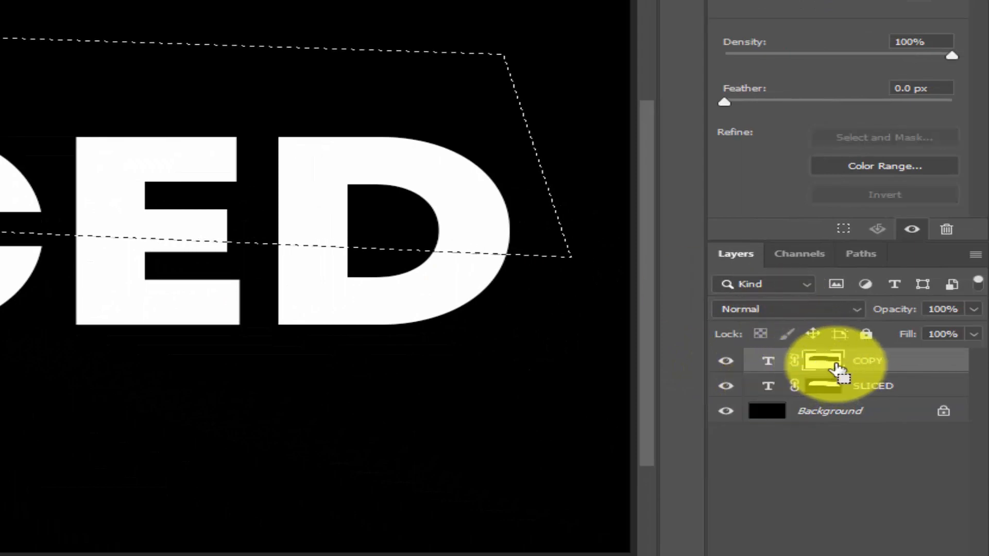
click(835, 364)
drag(491, 252, 394, 250)
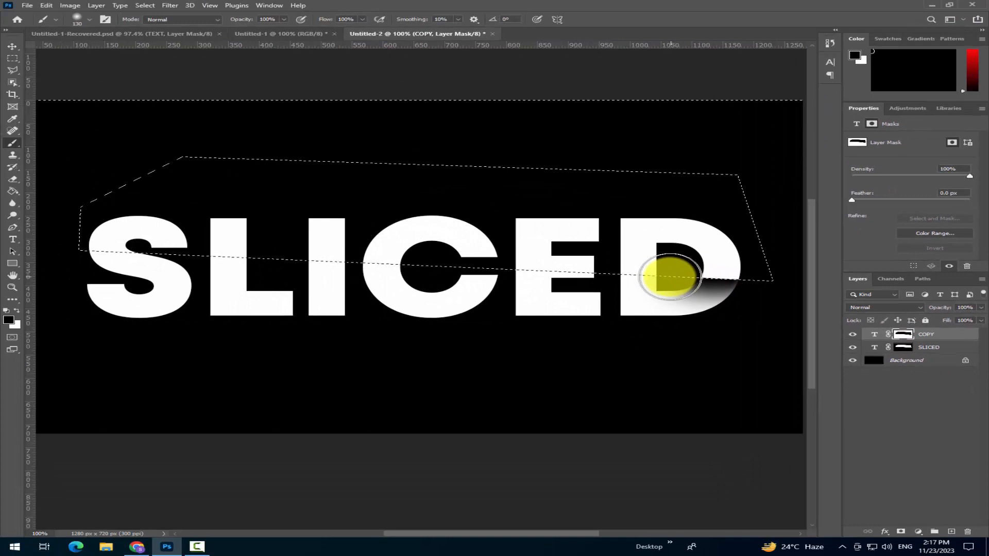
drag(670, 276, 398, 267)
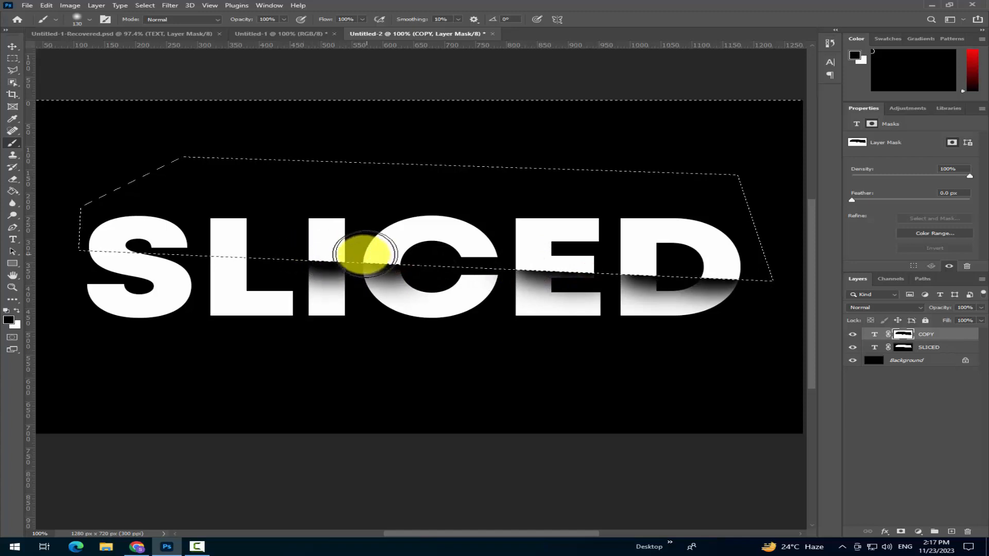
click(227, 245)
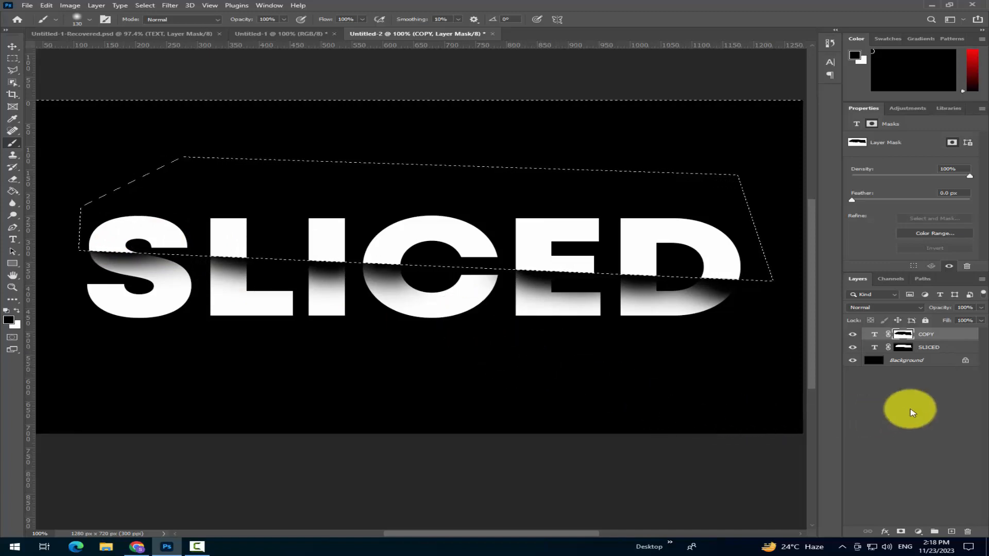
Deselect the layers and clear the selection around the shaded SLICED lettering
click(901, 393)
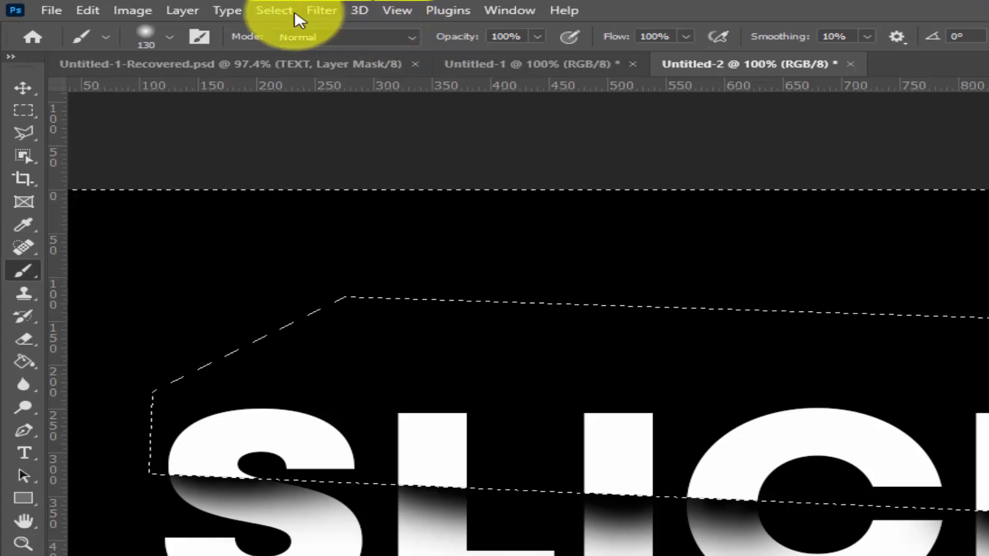
click(243, 10)
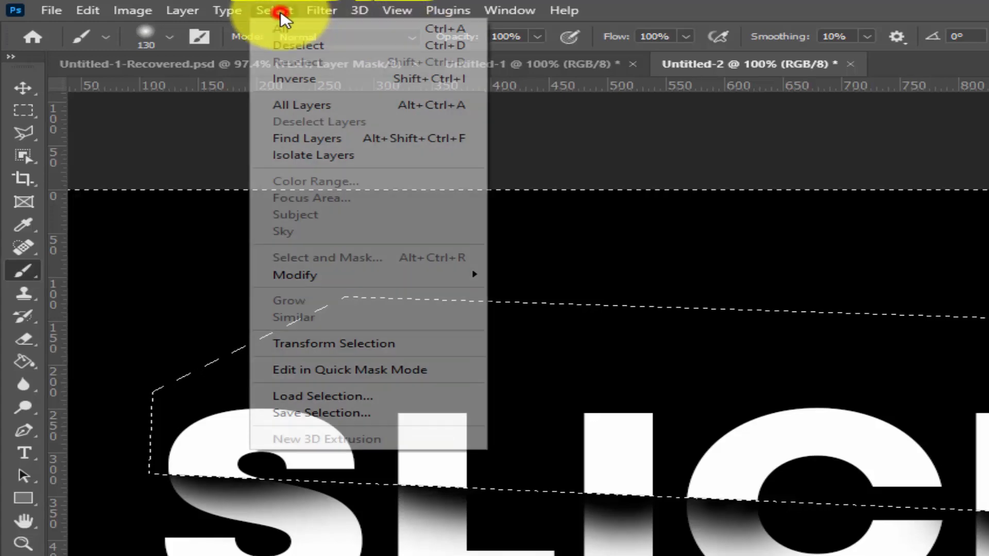
click(297, 46)
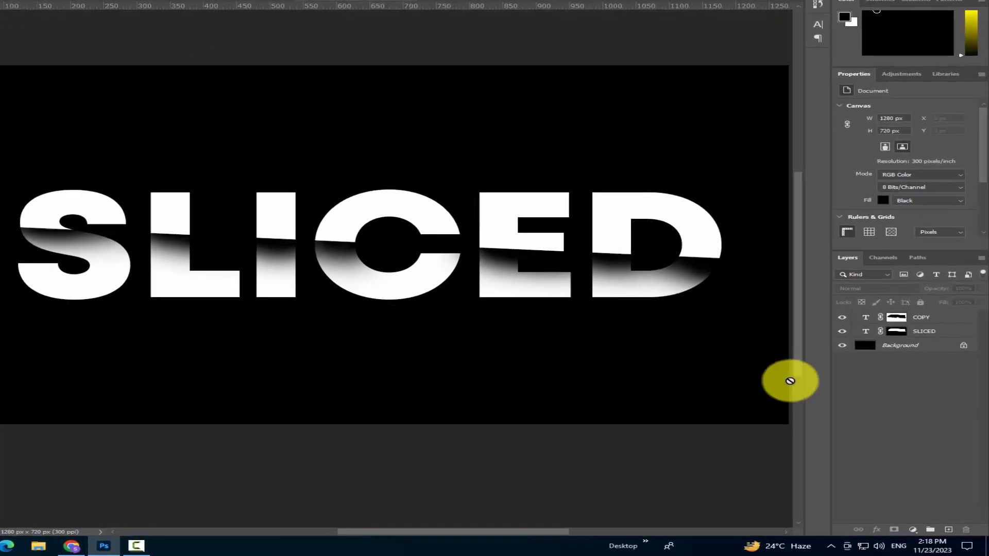
Recolour the COPY layer's text red (ff1f1f)
click(866, 319)
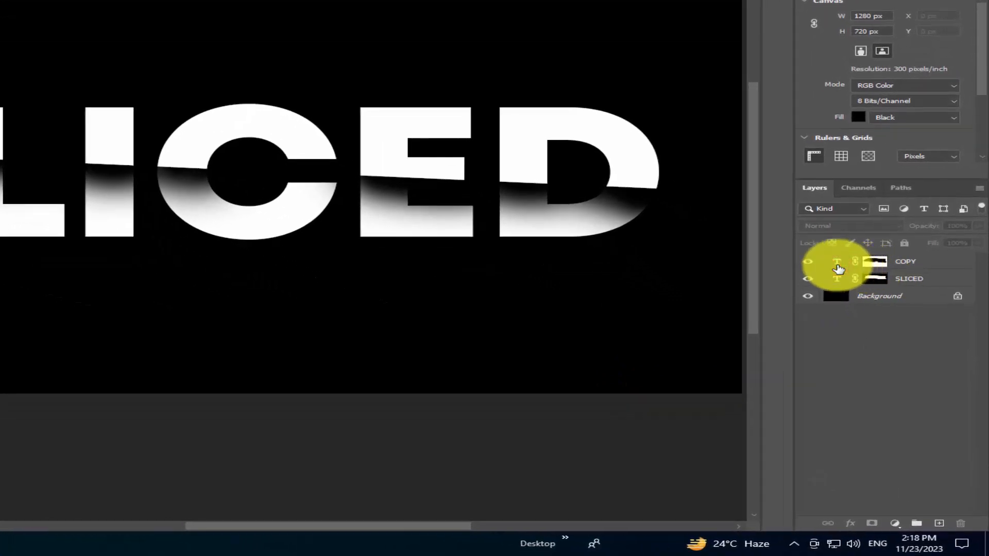
click(926, 150)
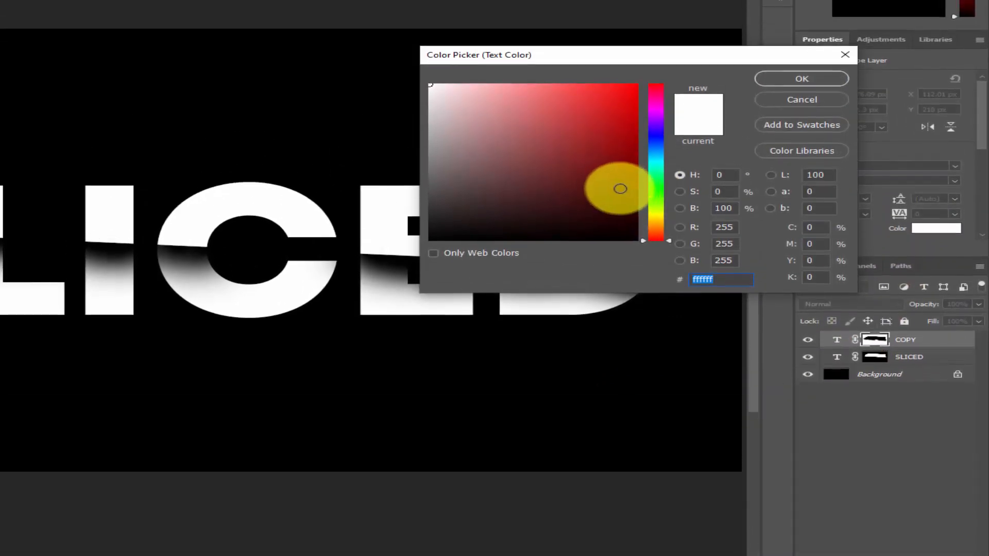
drag(612, 99, 614, 0)
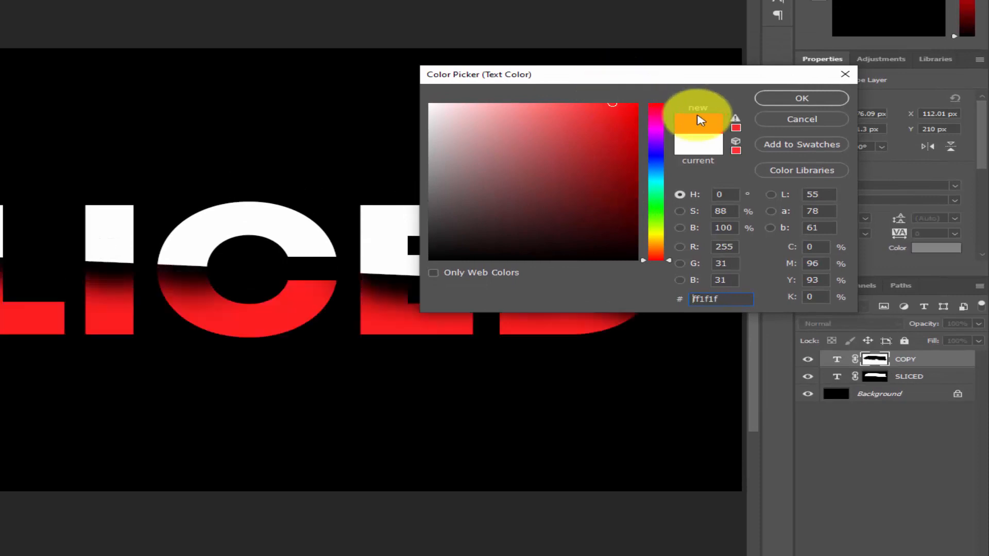
click(778, 99)
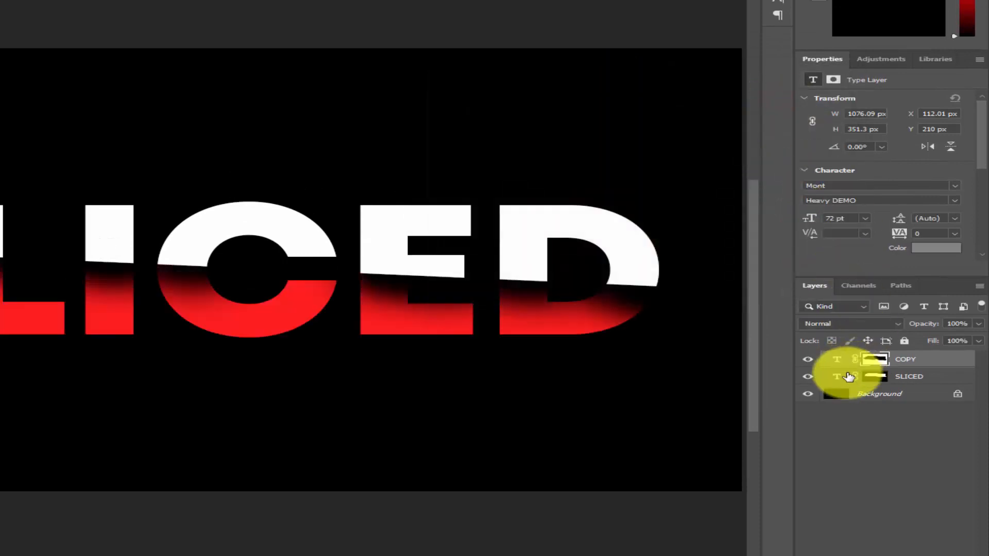
Recolour the SLICED layer's text pure red (ff0000)
click(839, 380)
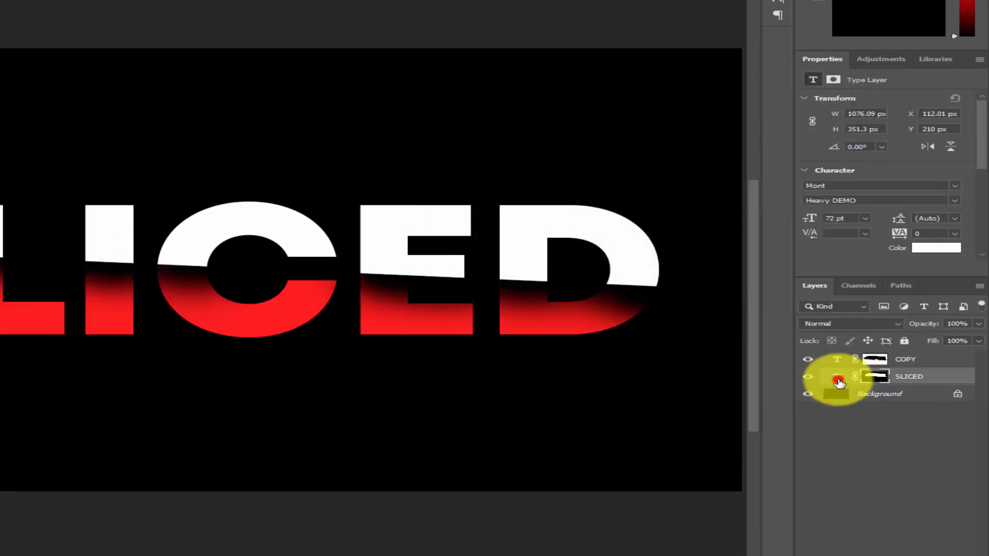
click(935, 248)
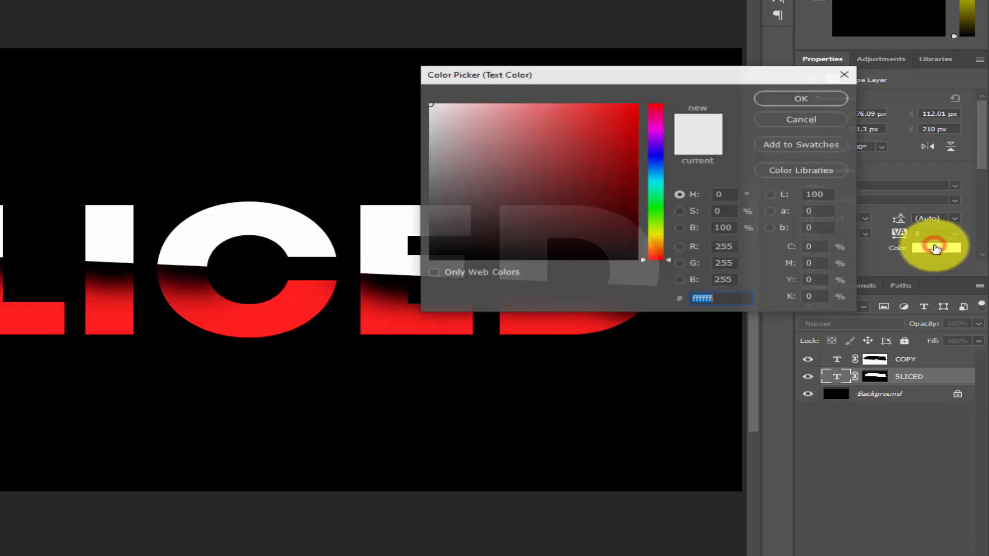
drag(535, 191, 658, 99)
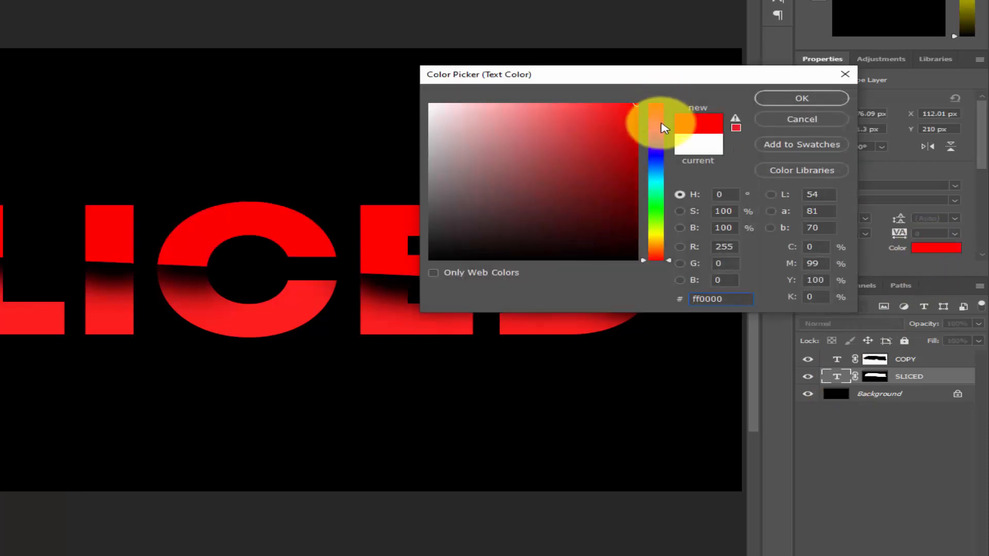
click(801, 100)
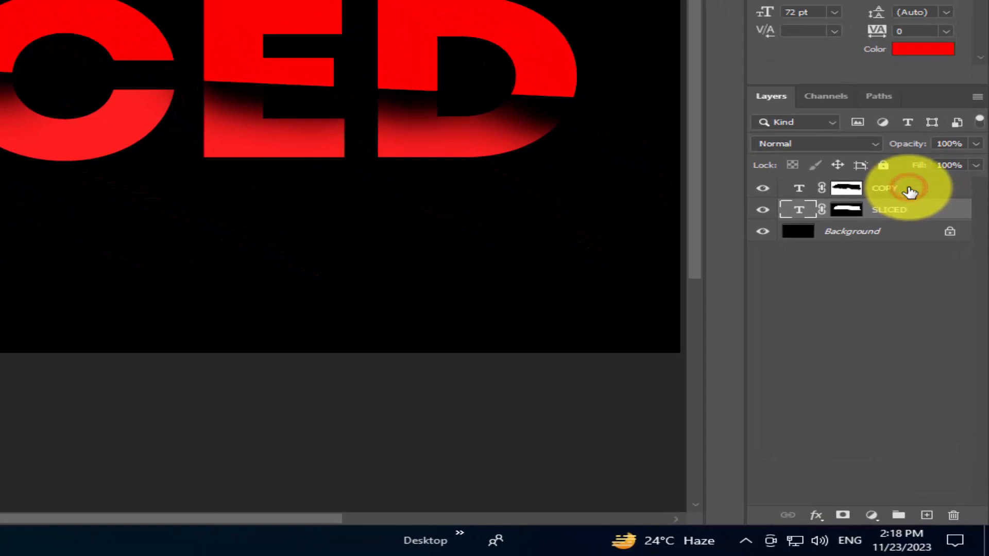
Duplicate the COPY and SLICED layers together, and replace the wording of the "COPY copy" layer with "TEXT"
shift+click(910, 191)
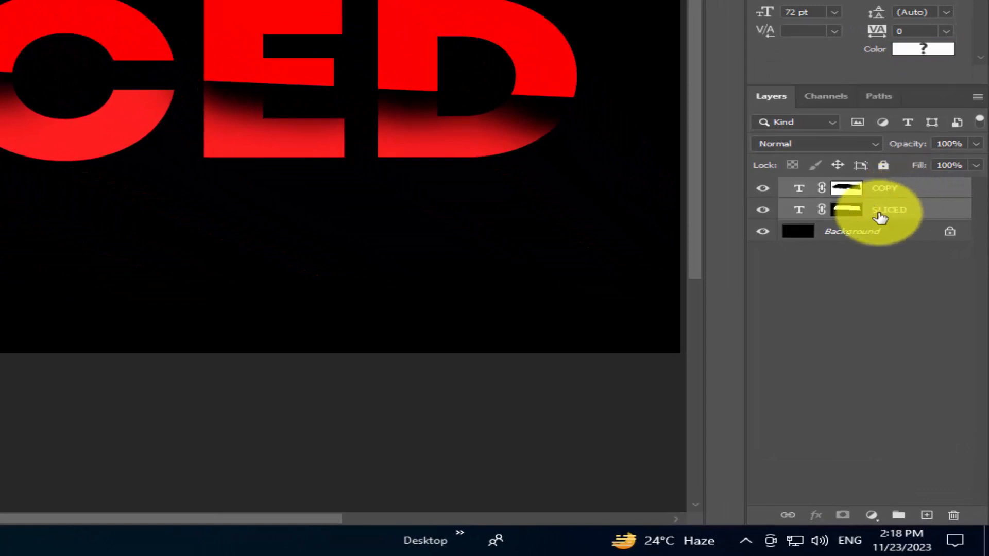
key(ctrl+j)
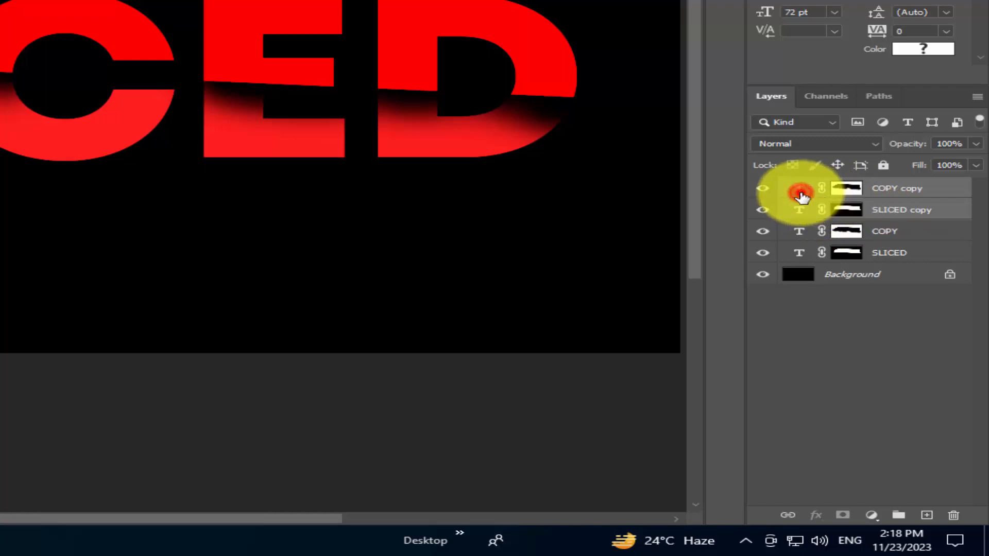
double_click(800, 195)
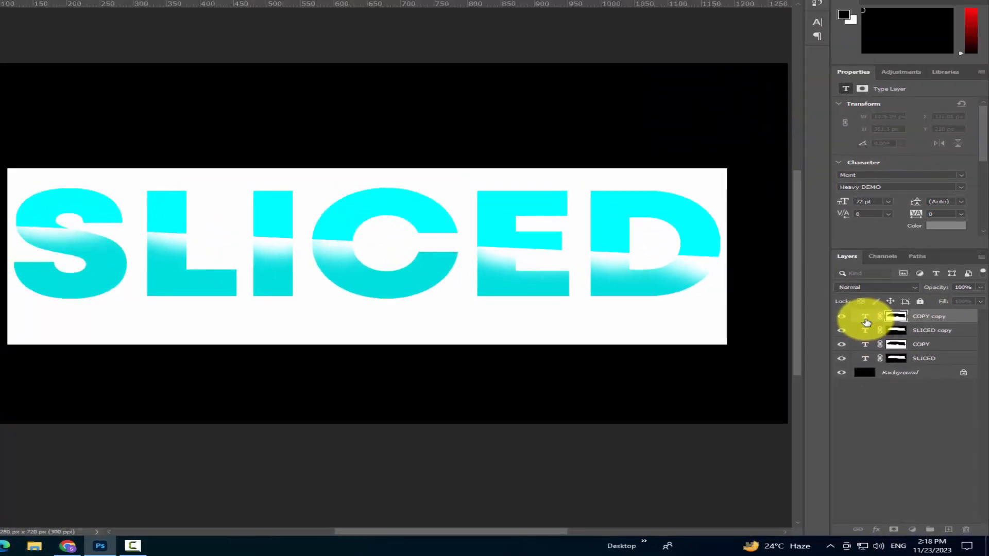
key(BackSpace)
text(TEXT)
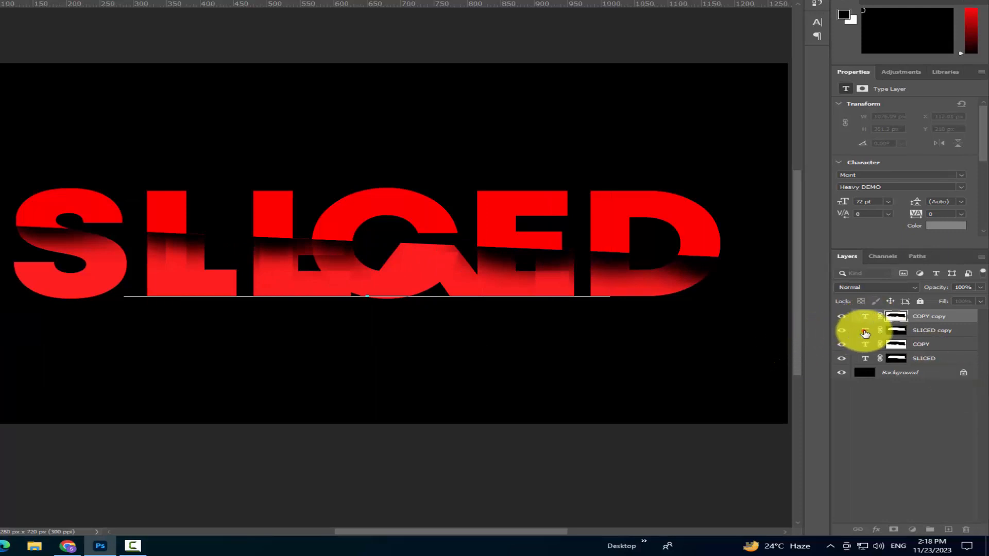
Replace the wording of the "SLICED copy" layer with "TEXT" and commit the edit
click(865, 331)
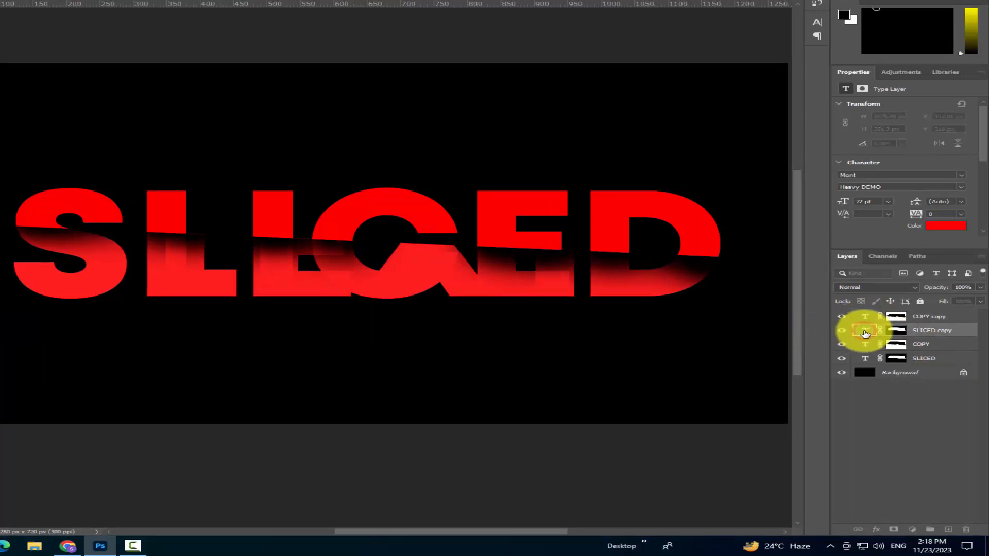
double_click(865, 331)
text(TEXT)
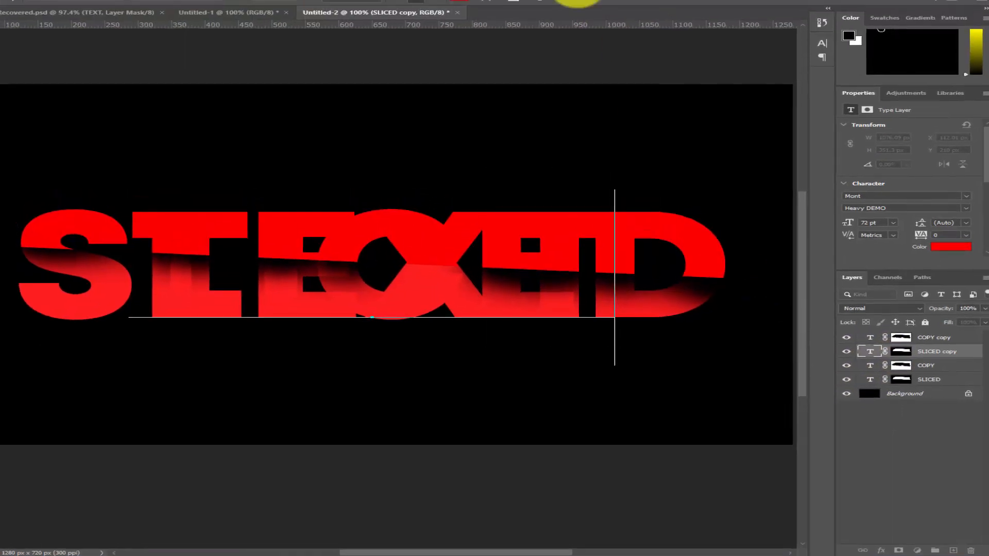
click(569, 1)
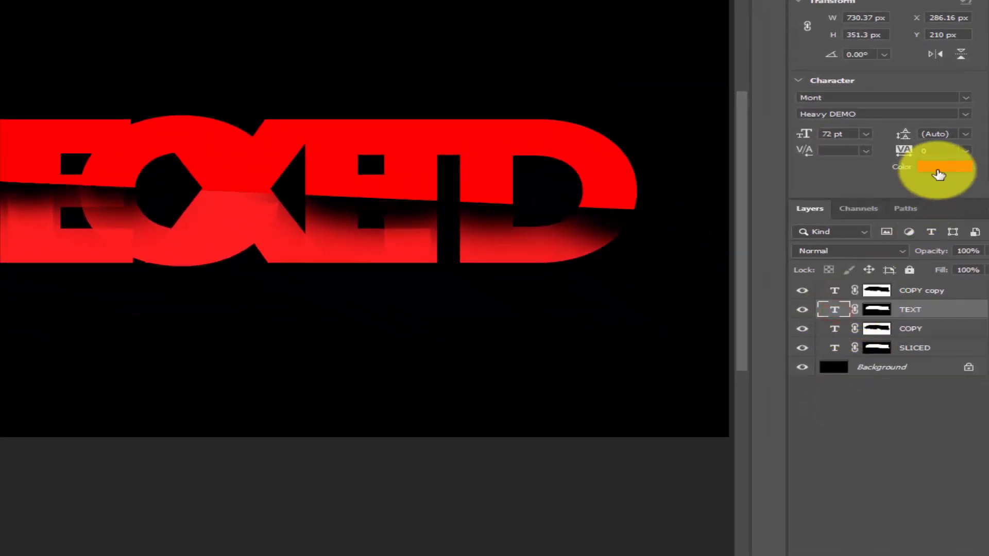
Recolour the TEXT layer's lettering white (ffffff)
click(939, 167)
click(456, 80)
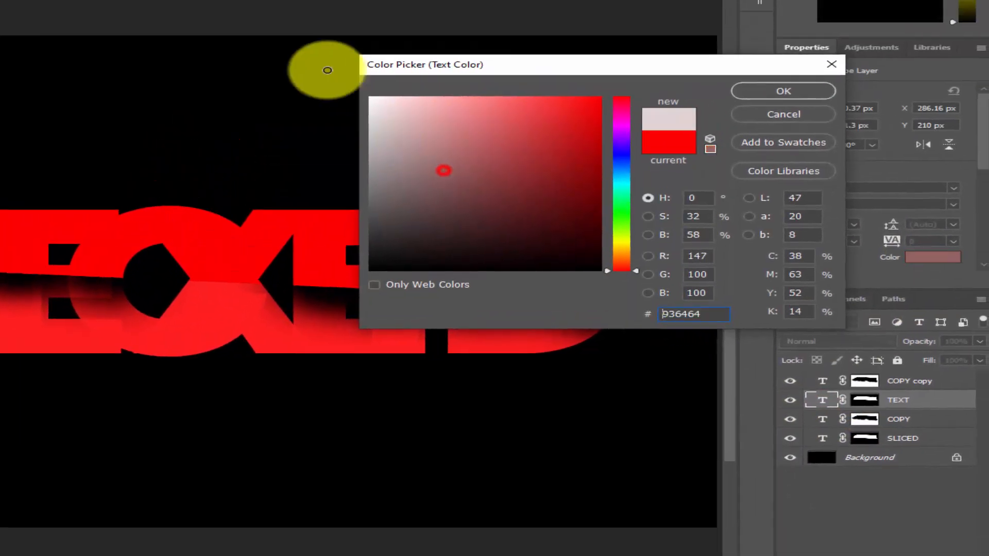
click(370, 98)
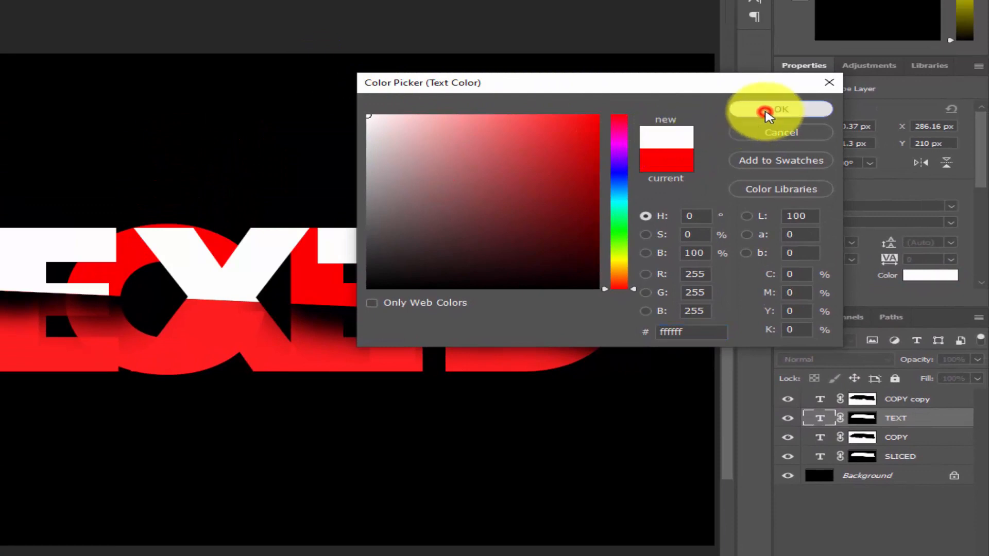
click(768, 111)
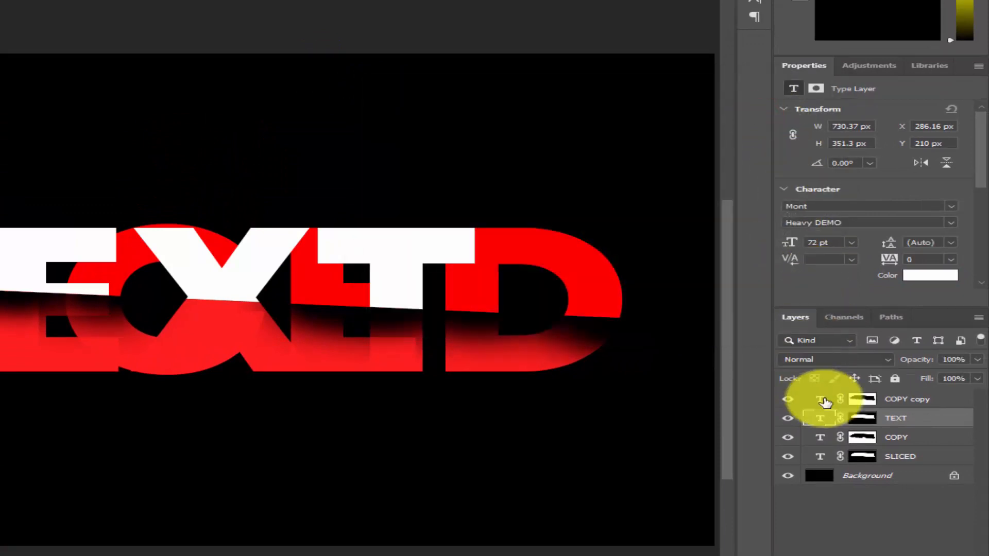
Recolour the "COPY copy" layer's lettering white (ffffff)
click(824, 403)
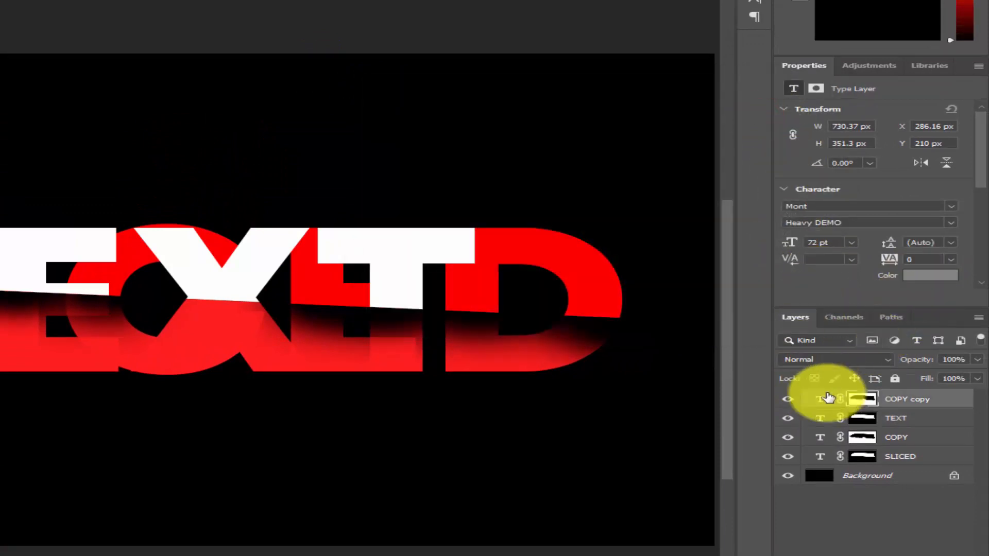
click(935, 278)
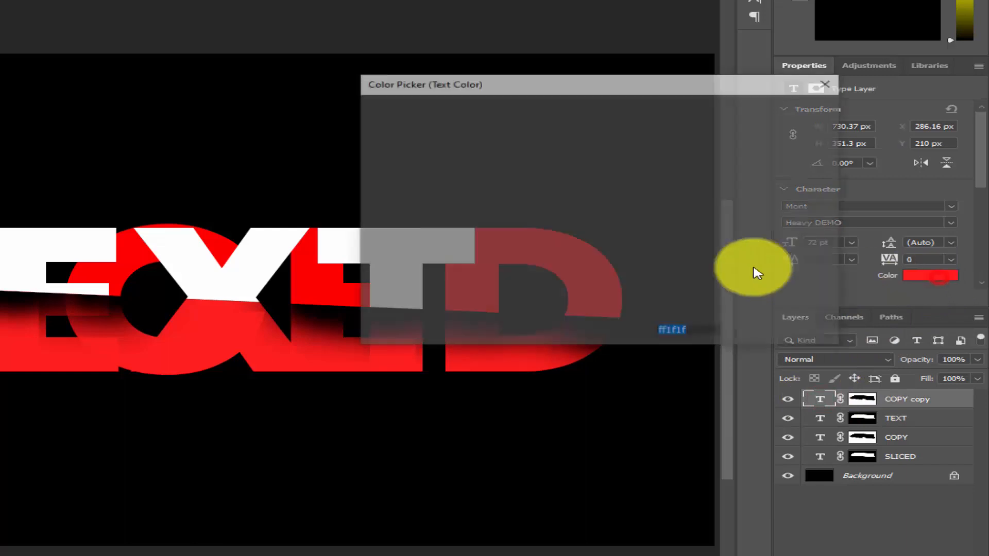
drag(434, 154, 363, 110)
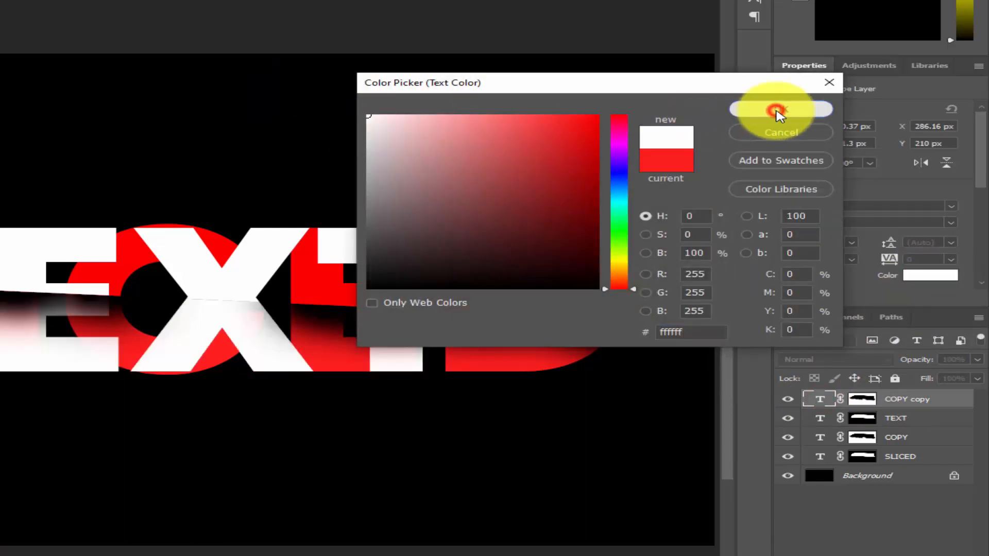
click(778, 114)
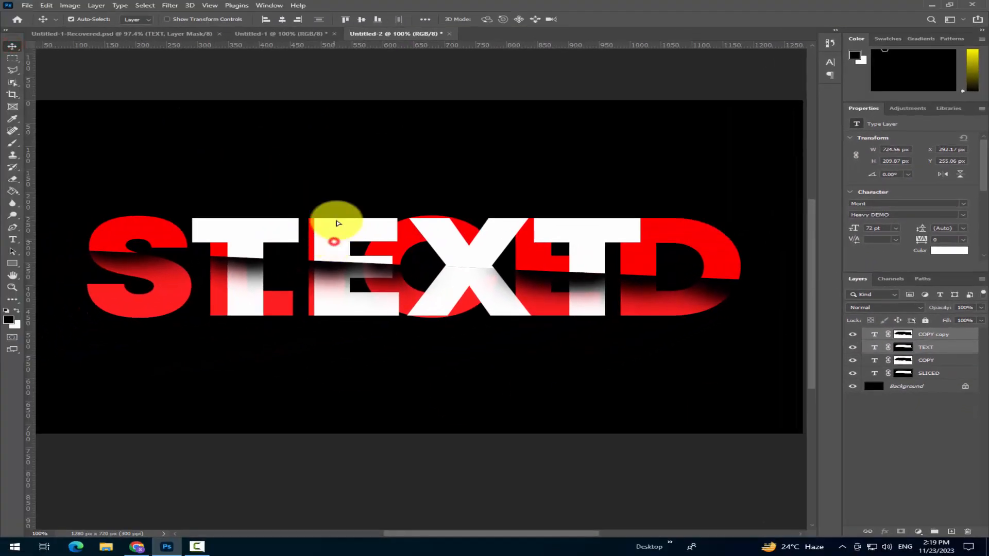
Move both white TEXT layers to the upper part of the canvas and both red SLICED layers down to leave a gap
drag(337, 223, 342, 147)
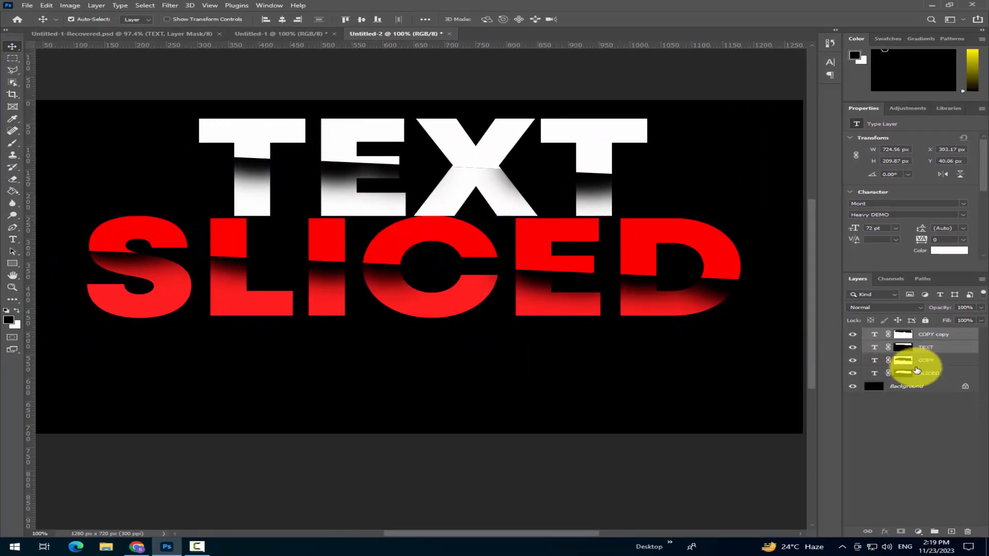
click(944, 364)
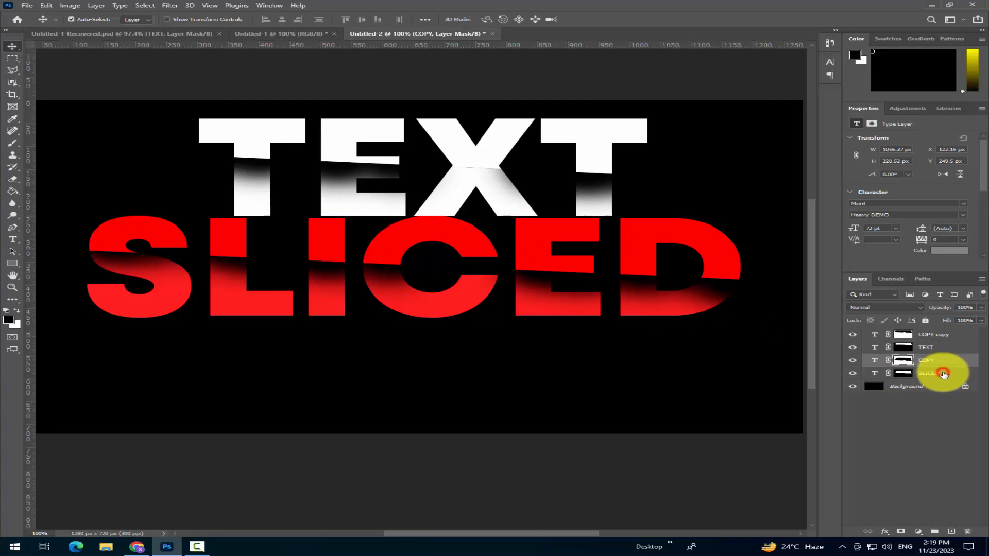
shift+click(944, 375)
drag(661, 309, 673, 351)
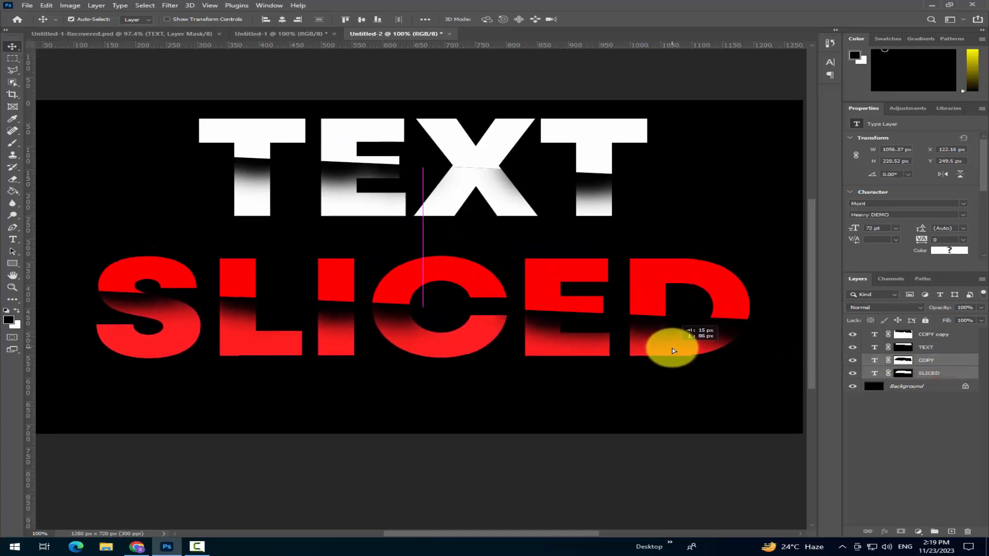
Load the "COPY copy" mask as a selection and brush black shadows on it below the cut, mainly across the letter X
click(470, 179)
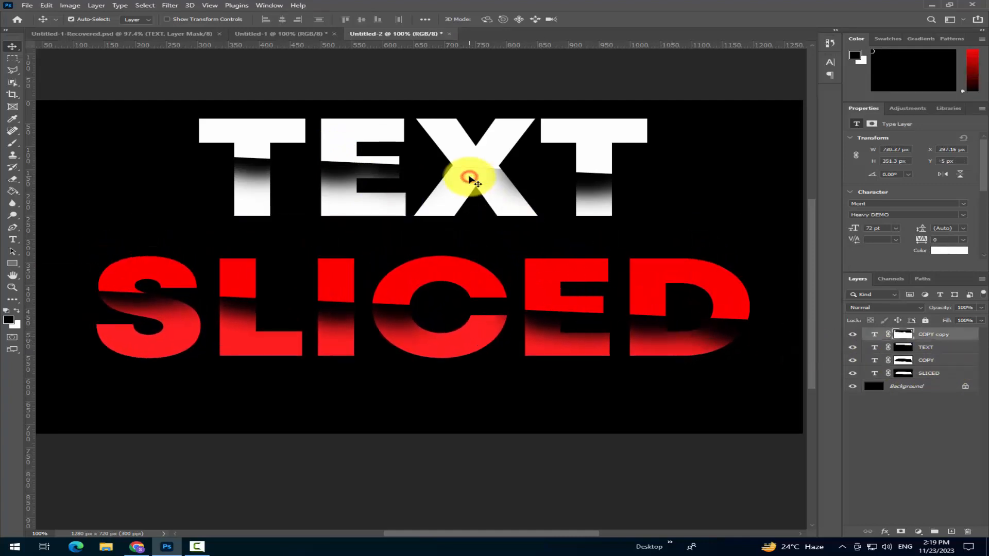
ctrl+click(905, 338)
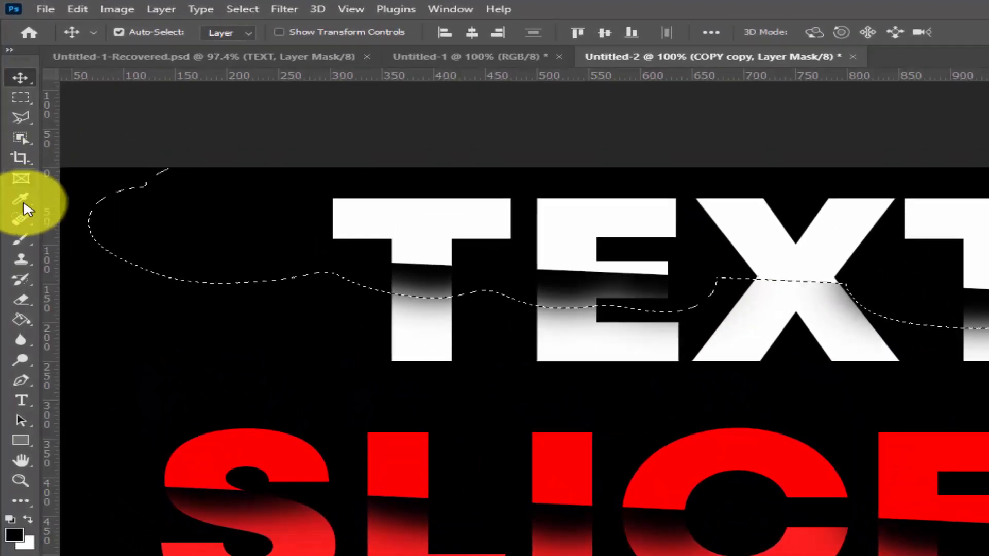
click(22, 241)
click(106, 241)
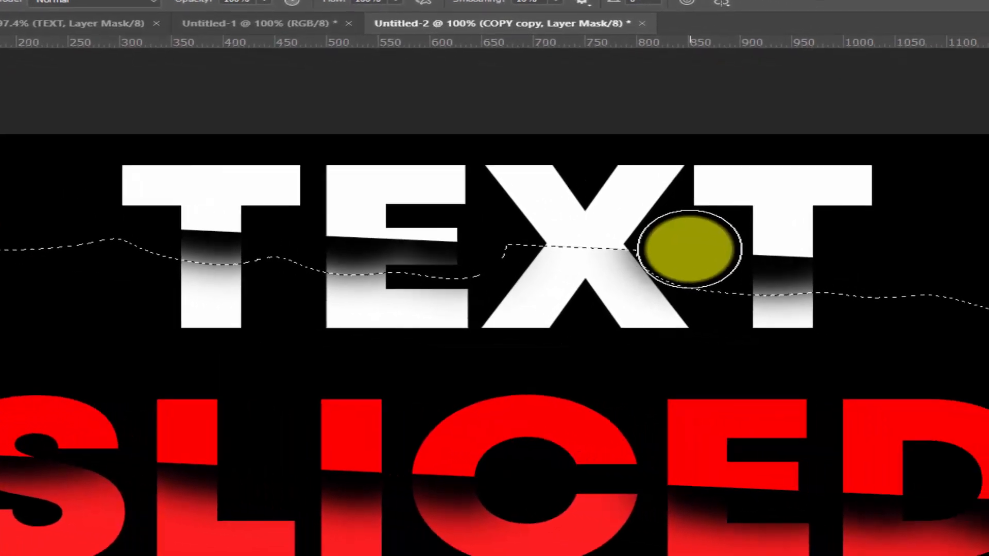
drag(892, 283, 752, 277)
mouse_move(518, 238)
mouse_down()
mouse_move(848, 252)
mouse_move(435, 244)
mouse_move(416, 239)
mouse_move(483, 241)
mouse_move(405, 234)
mouse_move(472, 243)
mouse_move(441, 241)
mouse_up()
click(225, 221)
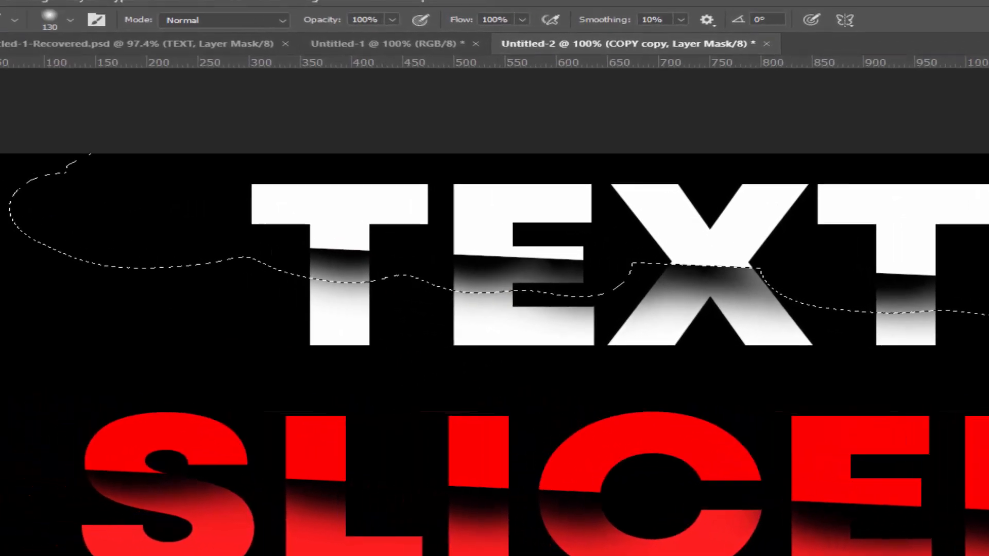
Clear the selection around the shaded TEXT lettering and pick the white word with the Move tool
key(m)
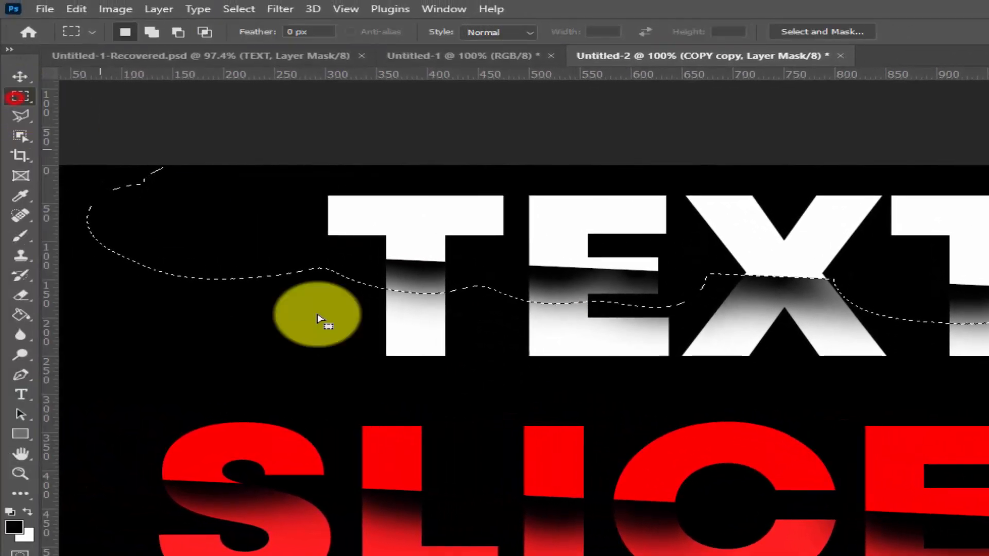
click(279, 324)
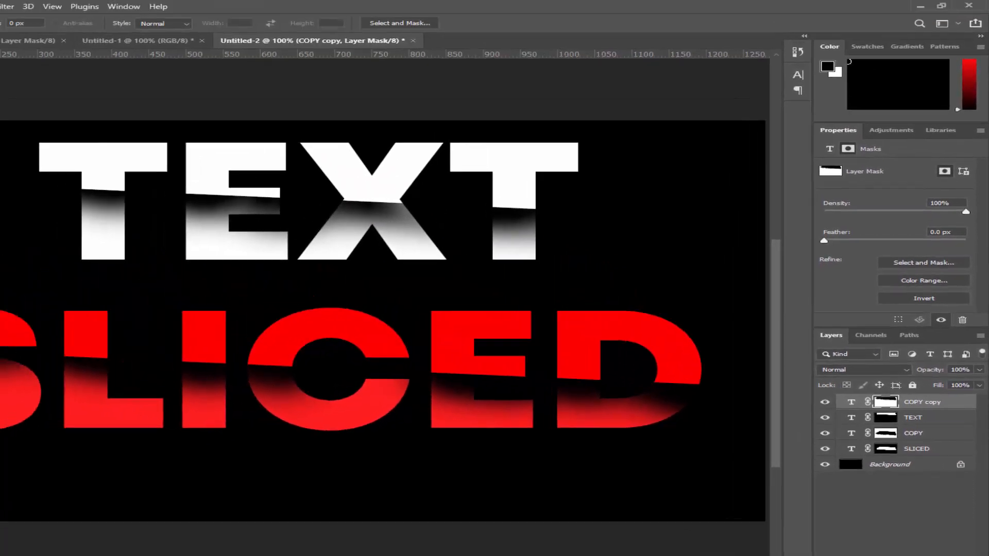
right_click(212, 158)
click(225, 163)
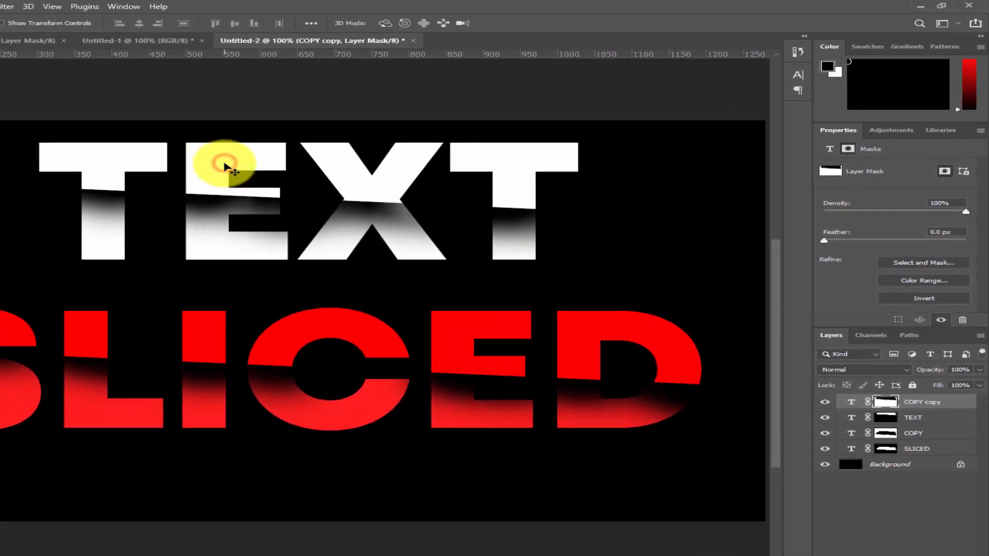